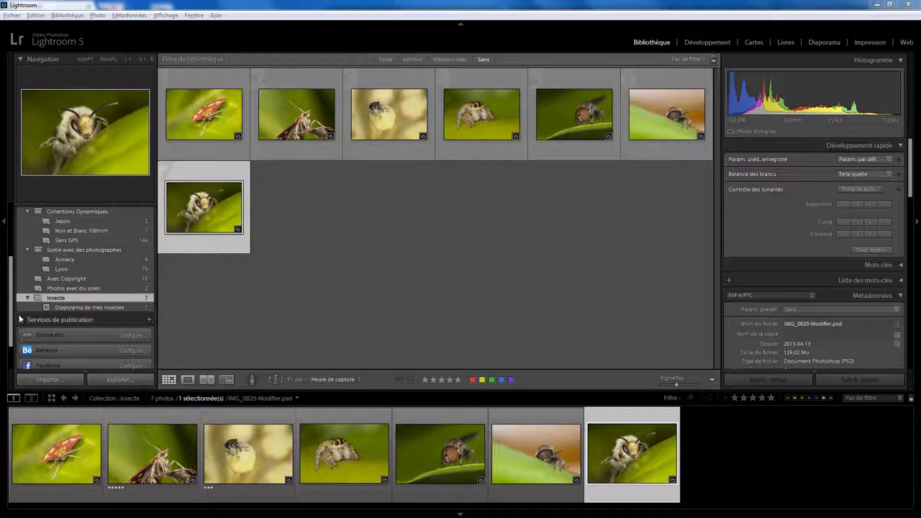
# - Collapse Collections to list the Disque dur, Behance, Facebook and Flickr services, then re-expand Collections
pyautogui.scroll(1, 27, 246)
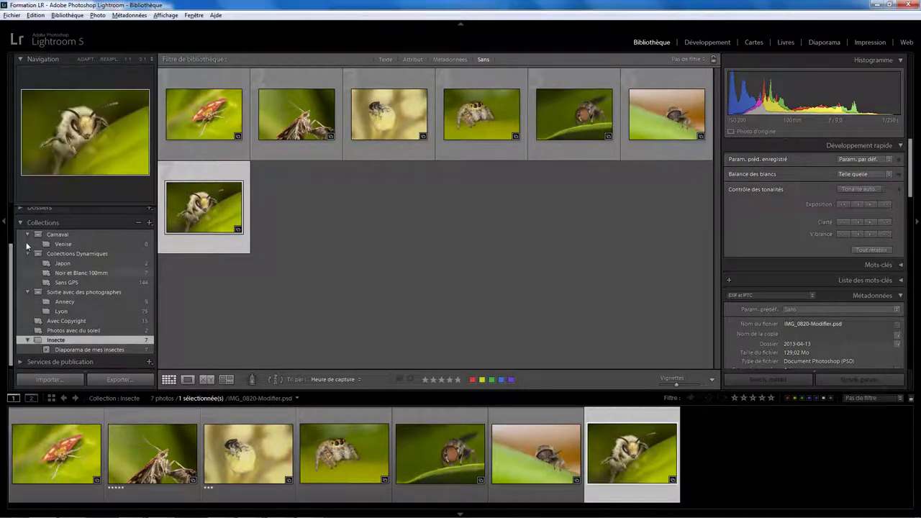
pyautogui.click(20, 223)
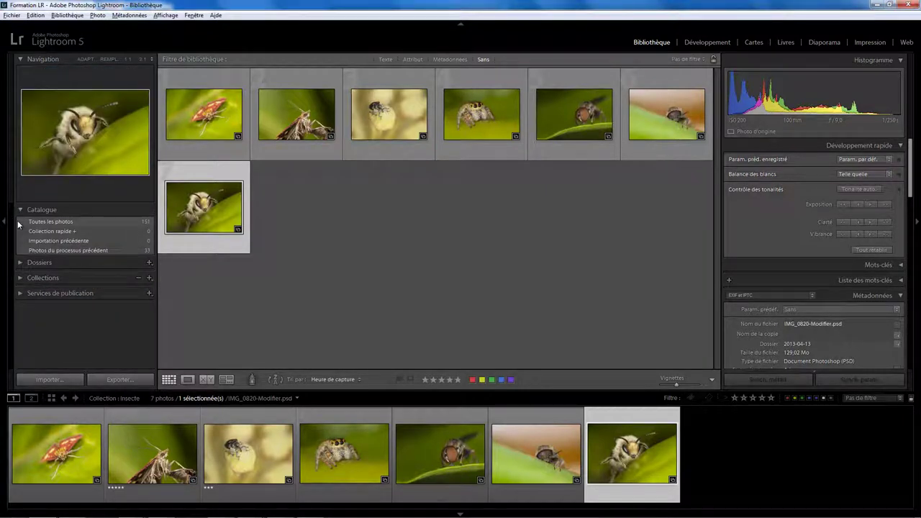
pyautogui.click(26, 293)
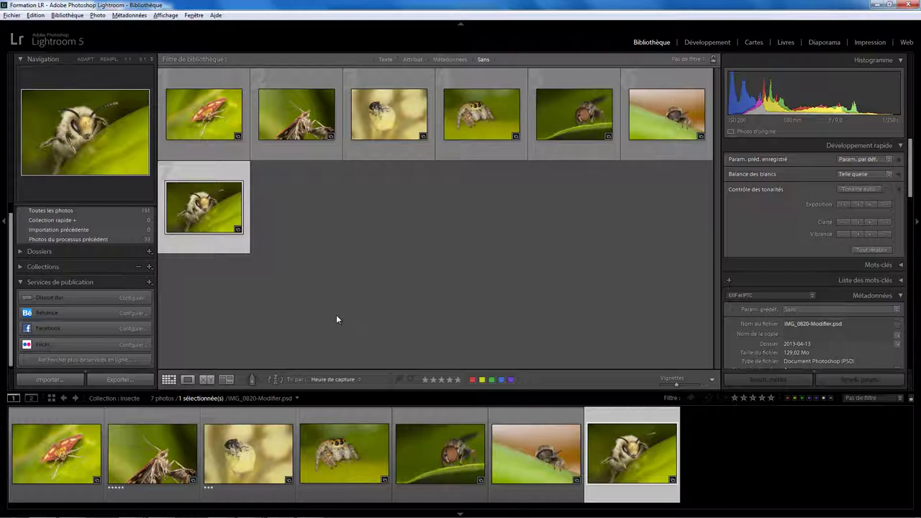
pyautogui.click(21, 267)
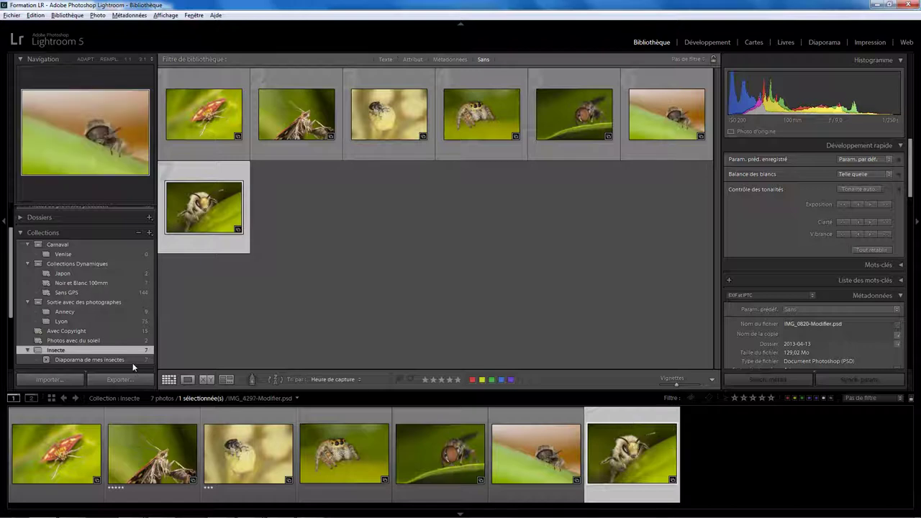
# - Remove the bee photo from the Insecte collection and collapse Collections to show publishing services
pyautogui.rightClick(639, 415)
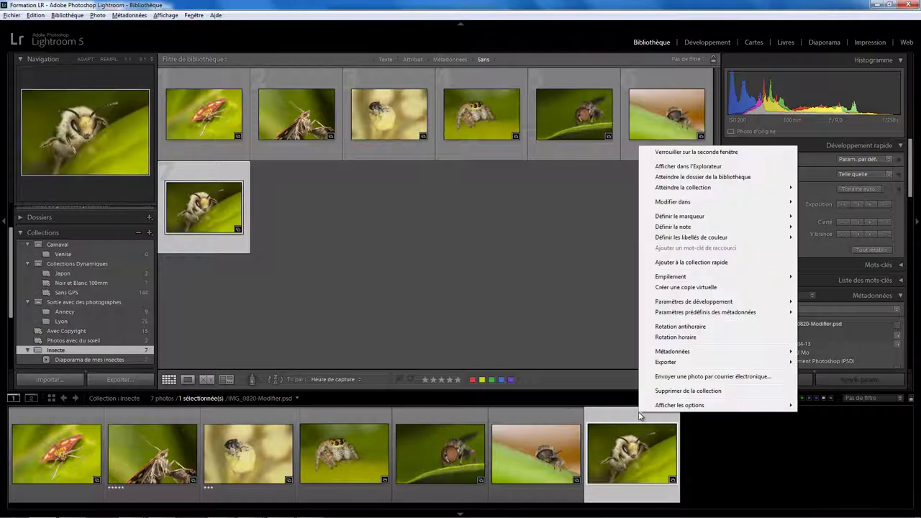
pyautogui.click(673, 392)
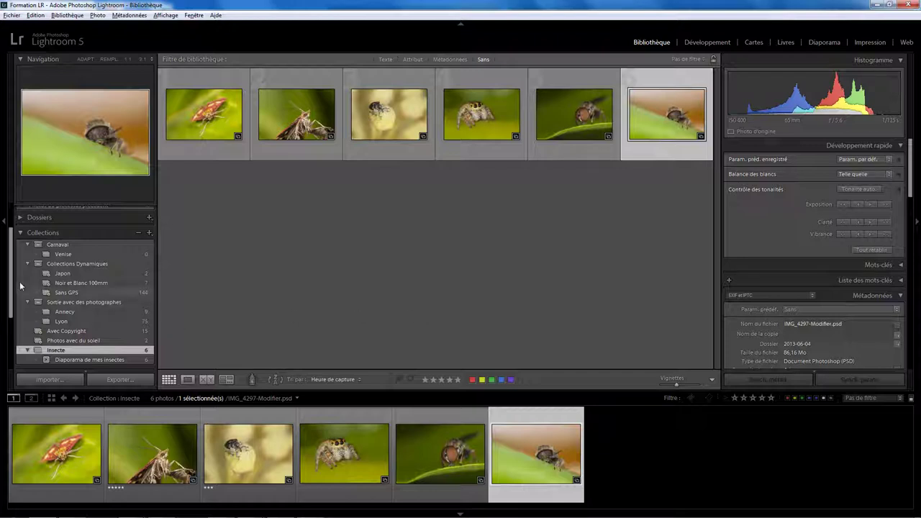
pyautogui.click(51, 233)
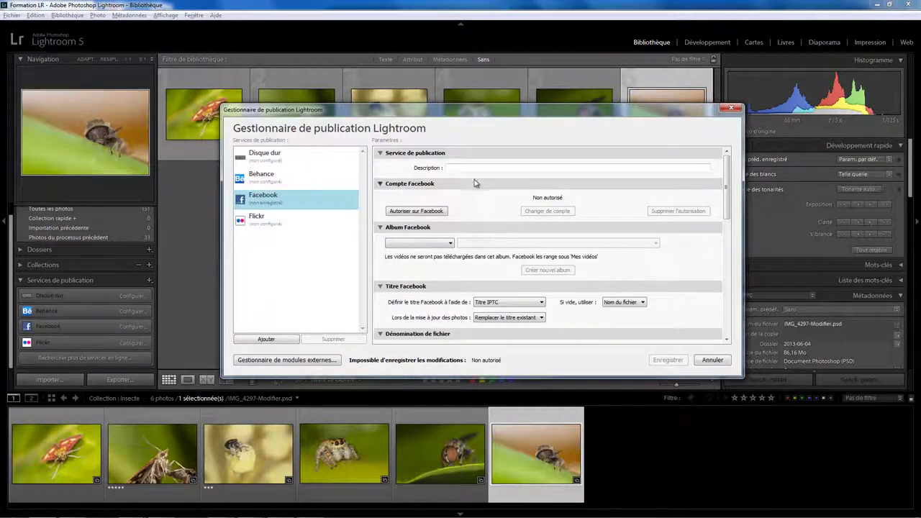
# - Enter 'OuiOuiPhoto Sur Facebook' as the Facebook service description and start Facebook authorisation
pyautogui.click(468, 168)
pyautogui.write('OuiOui')
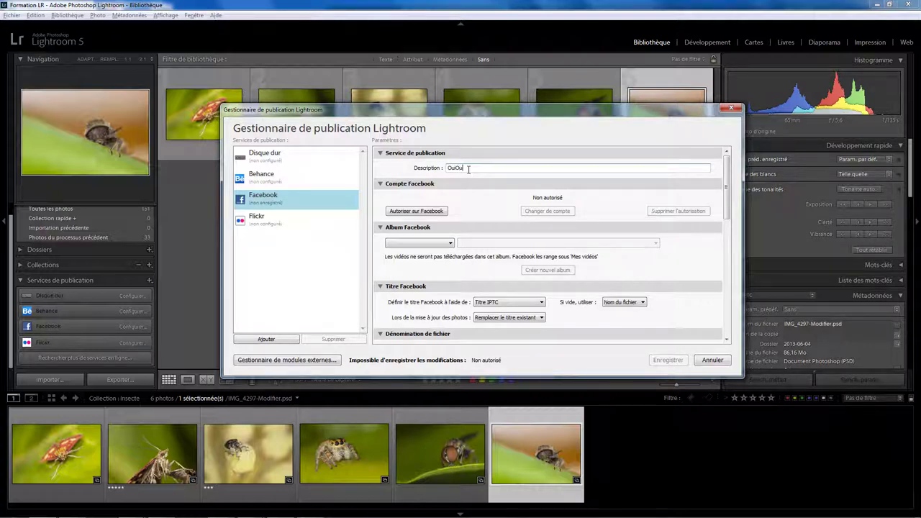
pyautogui.write('Photo S')
pyautogui.write('ur Faceboo')
pyautogui.write('k')
pyautogui.click(408, 212)
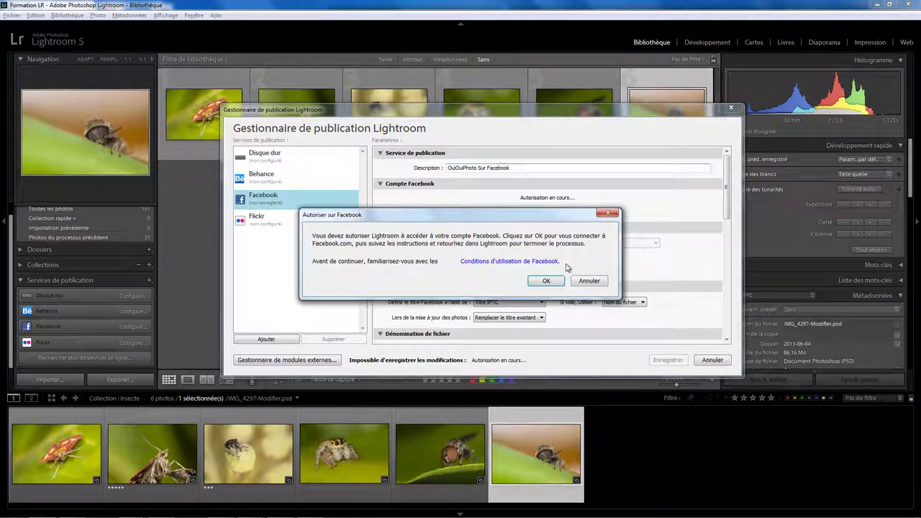
# - Connect Lightroom to the Facebook account, allowing it to publish for friends and manage Pages
pyautogui.click(548, 281)
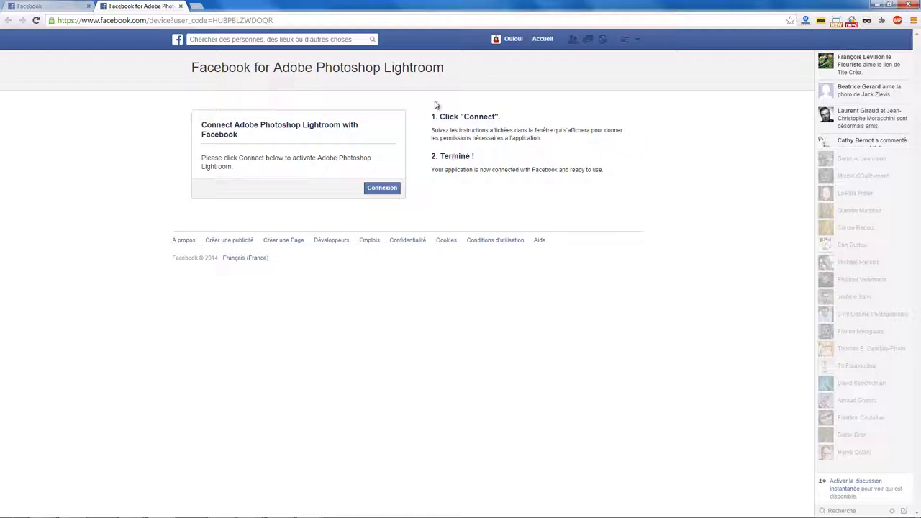
pyautogui.click(382, 189)
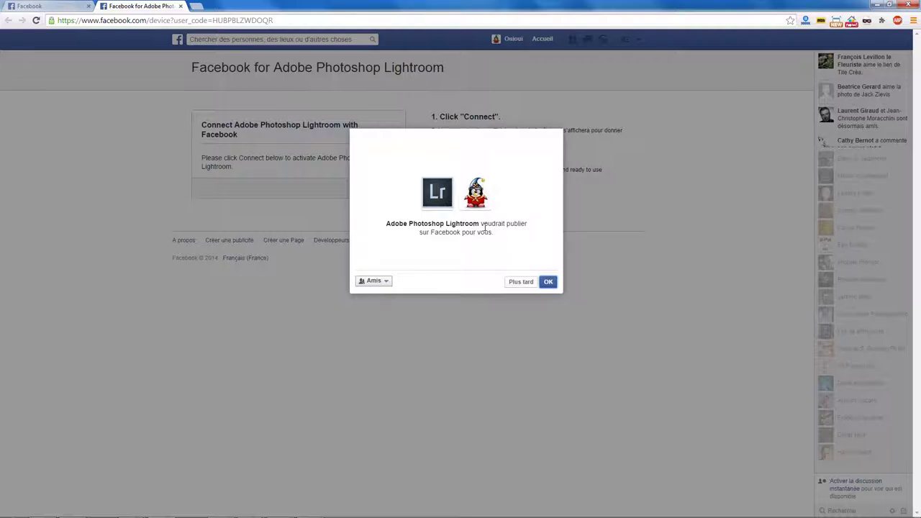
pyautogui.click(549, 282)
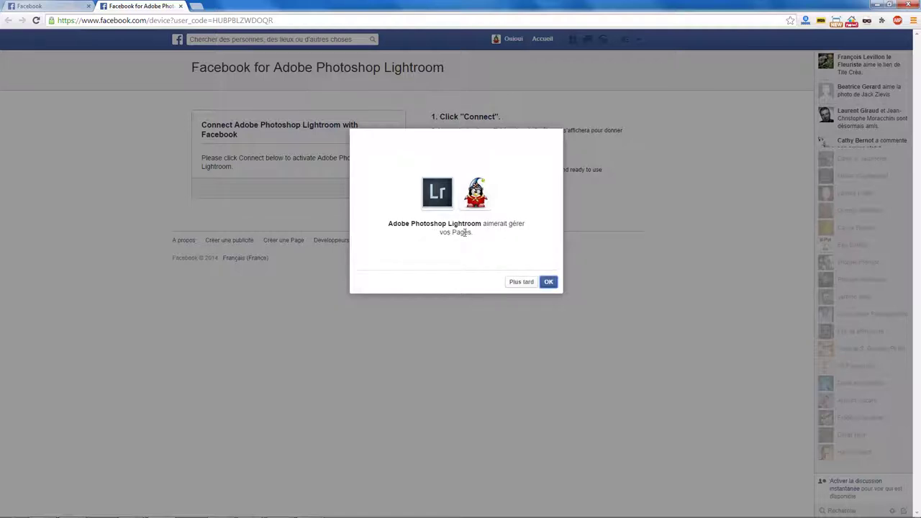
pyautogui.click(548, 281)
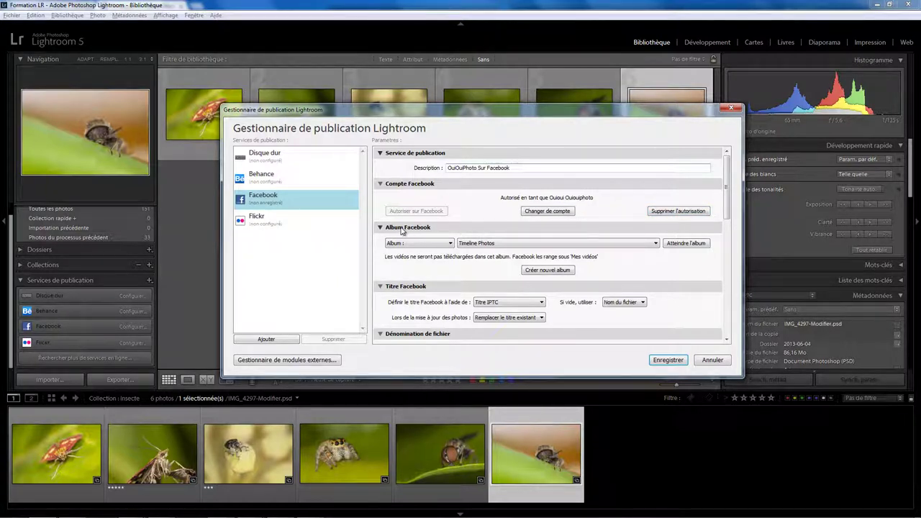
# - Keep Timeline Photos as the target Facebook album
pyautogui.click(451, 244)
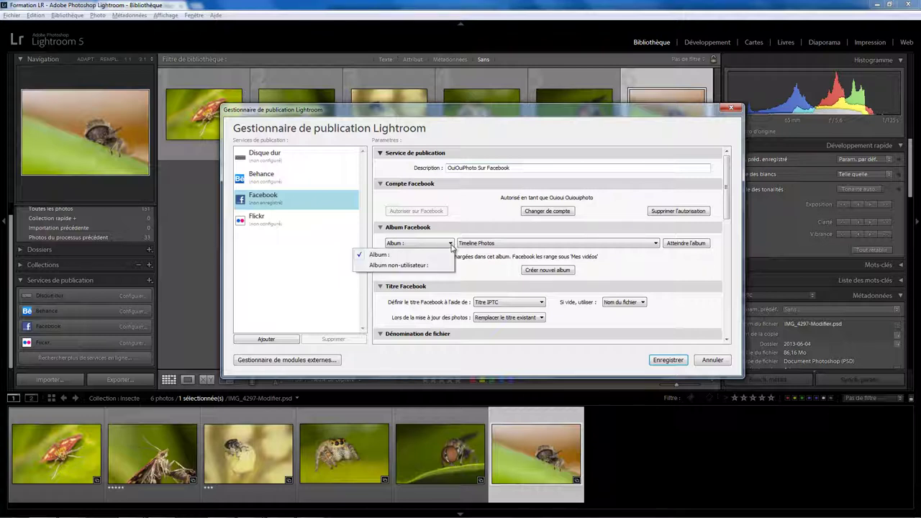
pyautogui.click(451, 244)
pyautogui.click(655, 244)
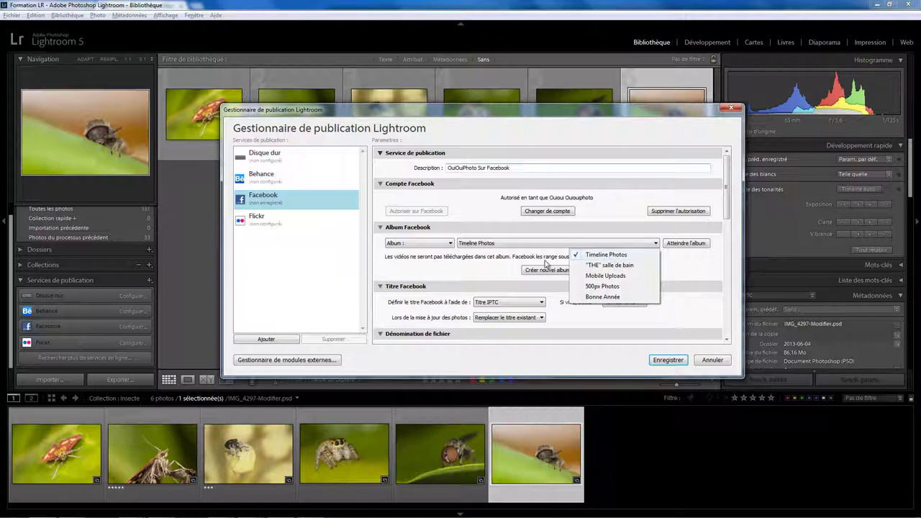
pyautogui.click(507, 268)
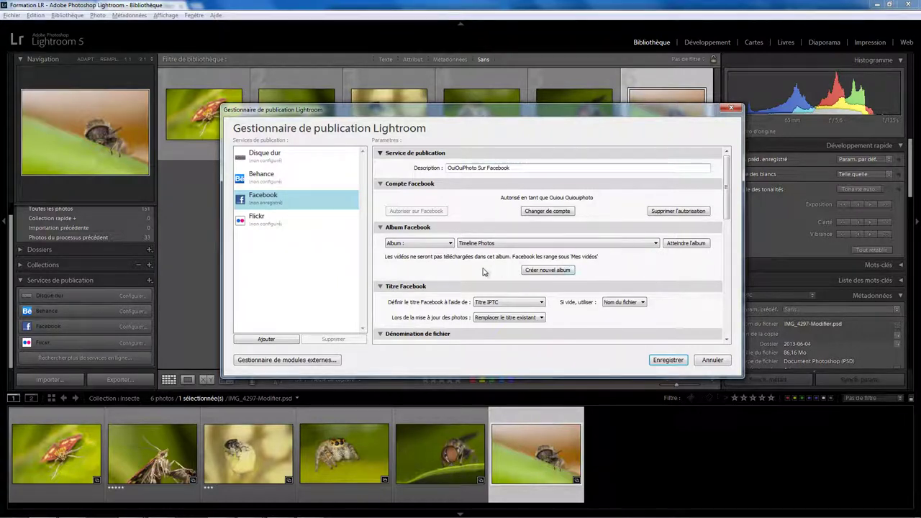
pyautogui.moveTo(728, 208); pyautogui.dragTo(727, 234)
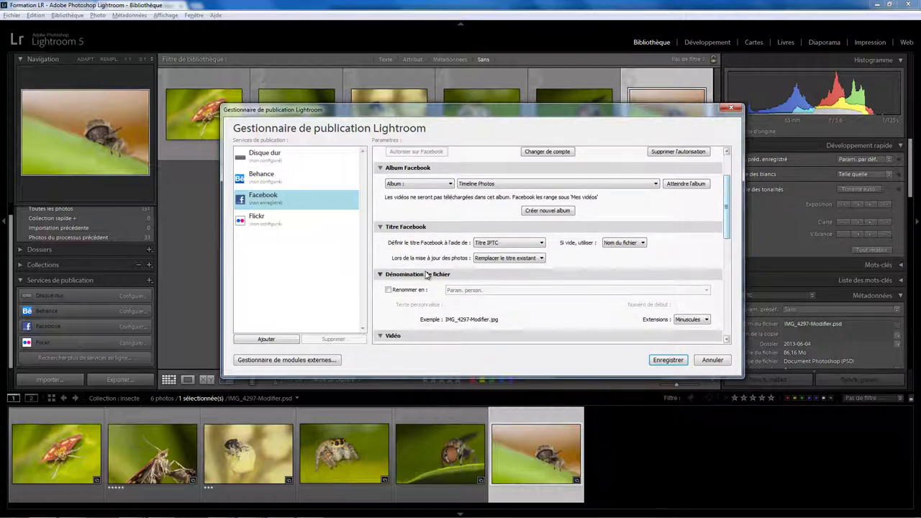
# - Set Facebook photo titles to be taken from the file name
pyautogui.click(542, 244)
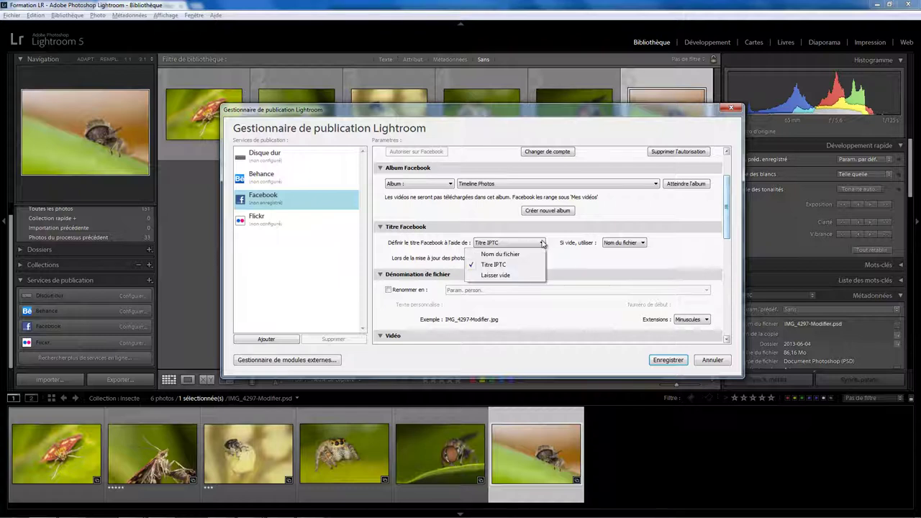
pyautogui.click(517, 257)
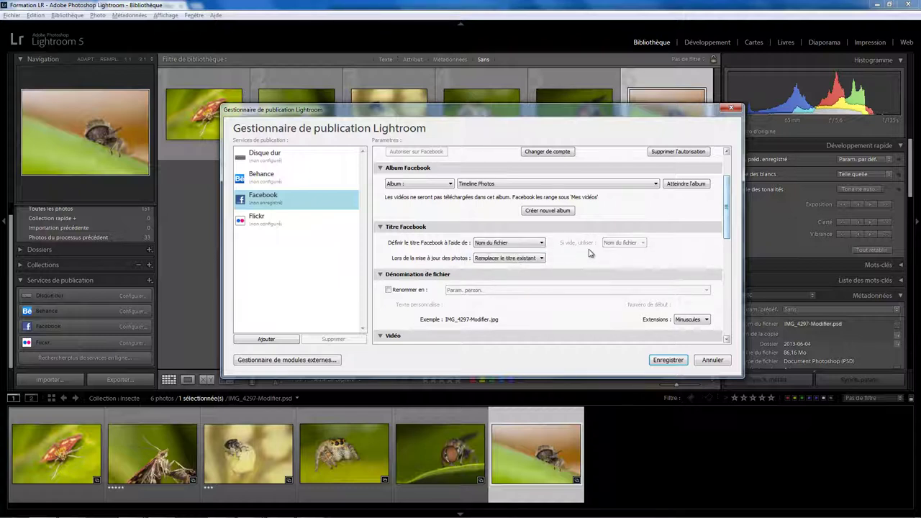
pyautogui.click(542, 243)
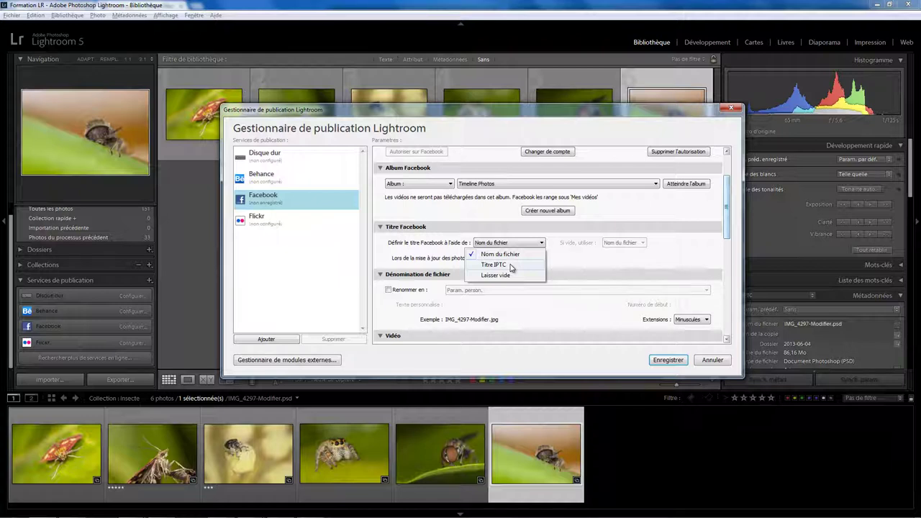
pyautogui.click(510, 276)
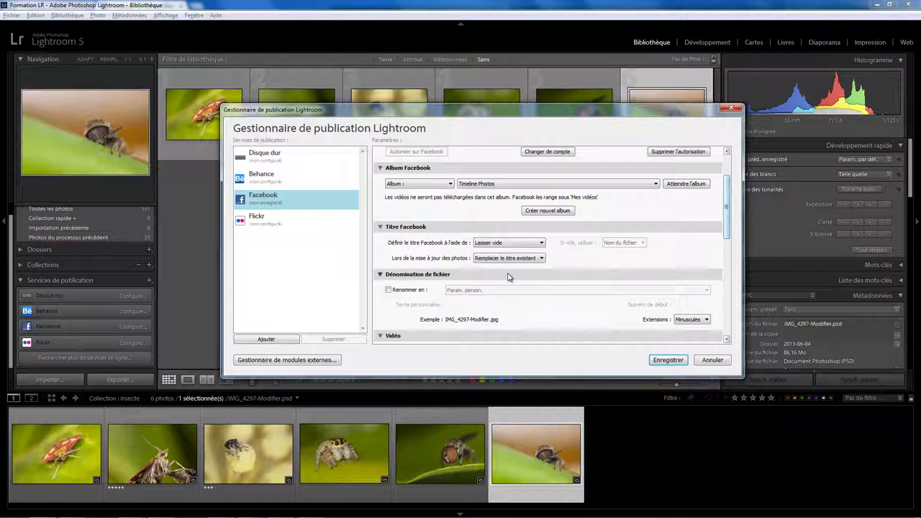
pyautogui.click(542, 259)
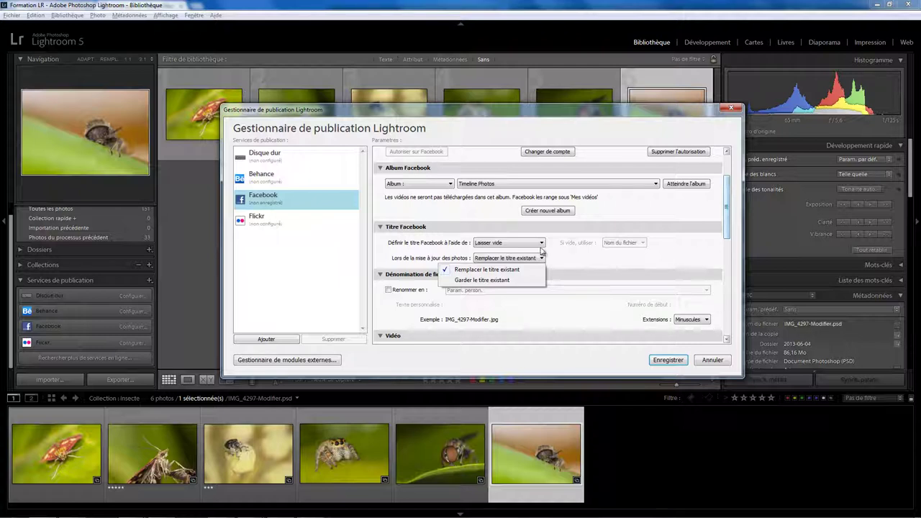
pyautogui.click(542, 244)
pyautogui.click(541, 244)
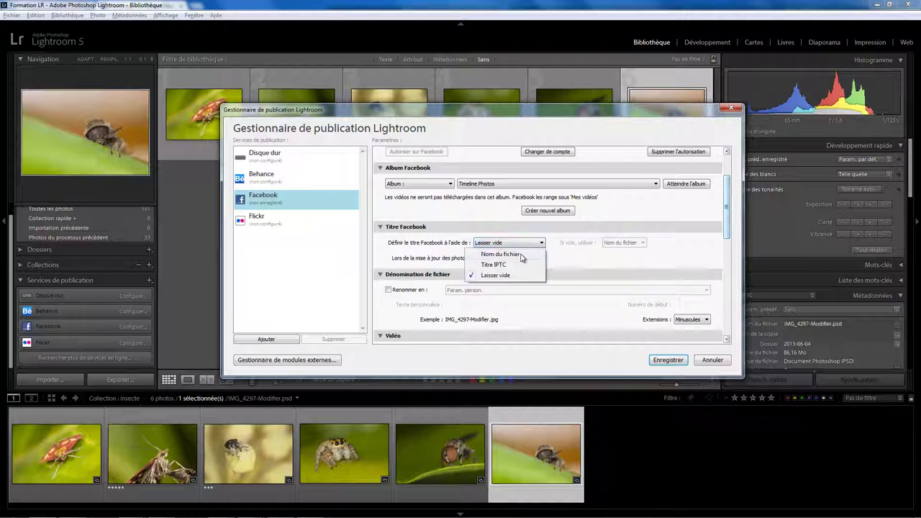
pyautogui.click(523, 254)
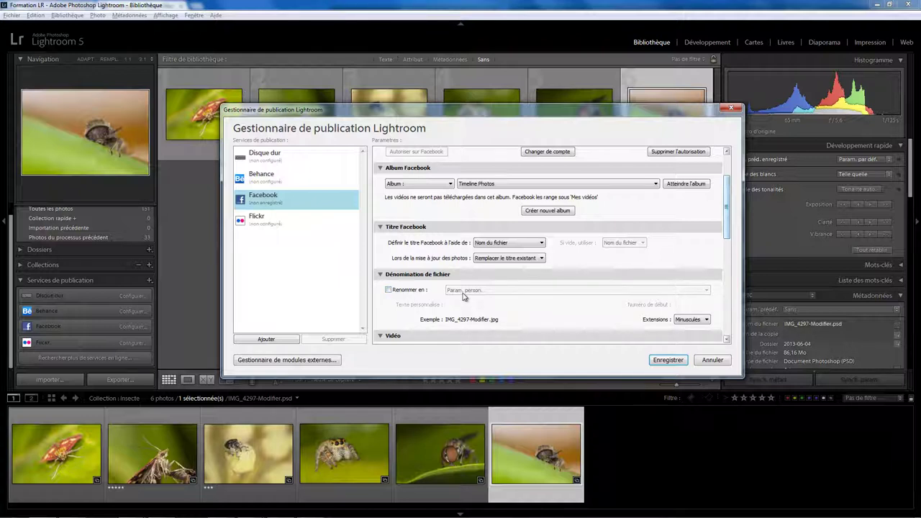
# - Exclude video from Facebook uploads and set JPEG quality to 75
pyautogui.moveTo(726, 230); pyautogui.dragTo(726, 272)
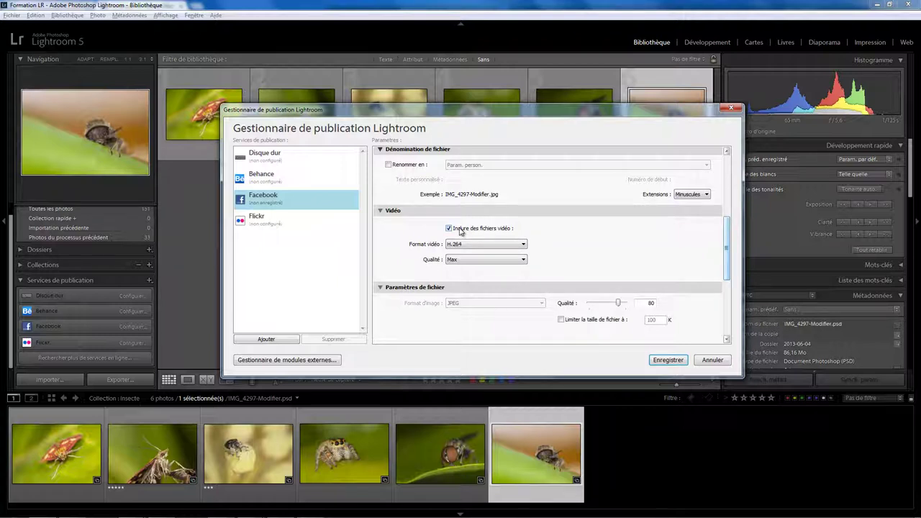
pyautogui.click(461, 230)
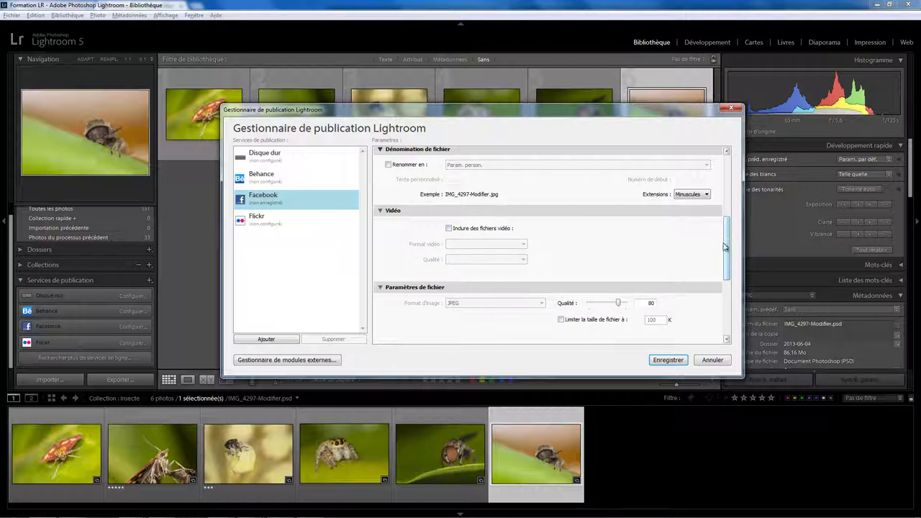
pyautogui.scroll(-2, 725, 247)
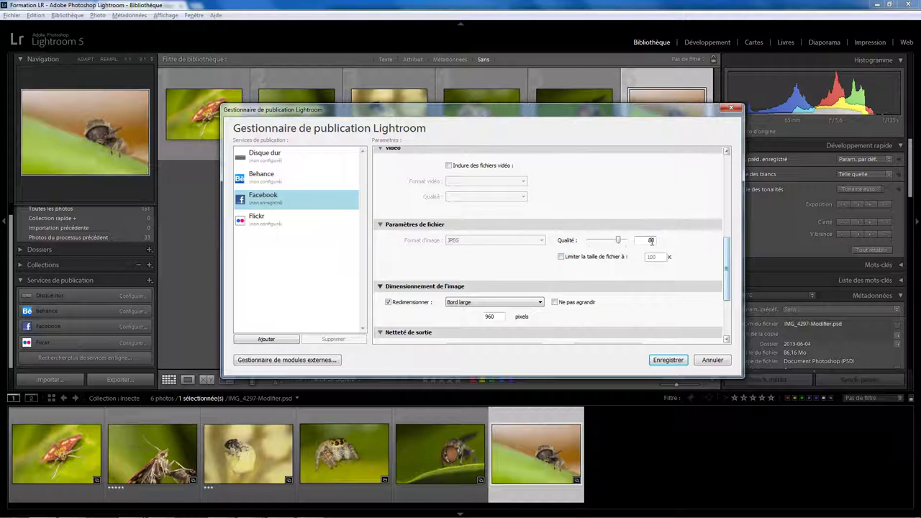
pyautogui.moveTo(617, 245); pyautogui.dragTo(614, 245)
# - Resize uploads to 800 pixels and turn on output sharpening for screen
pyautogui.scroll(-3, 725, 264)
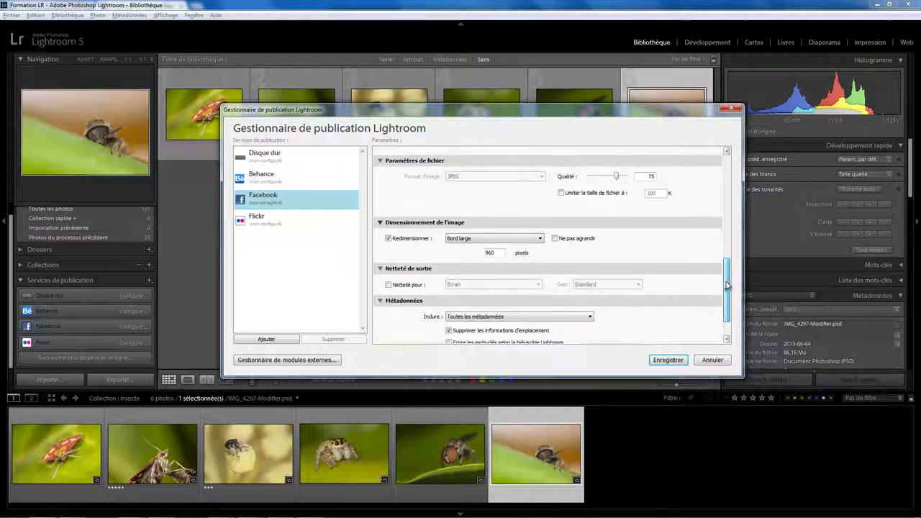
pyautogui.doubleClick(499, 252)
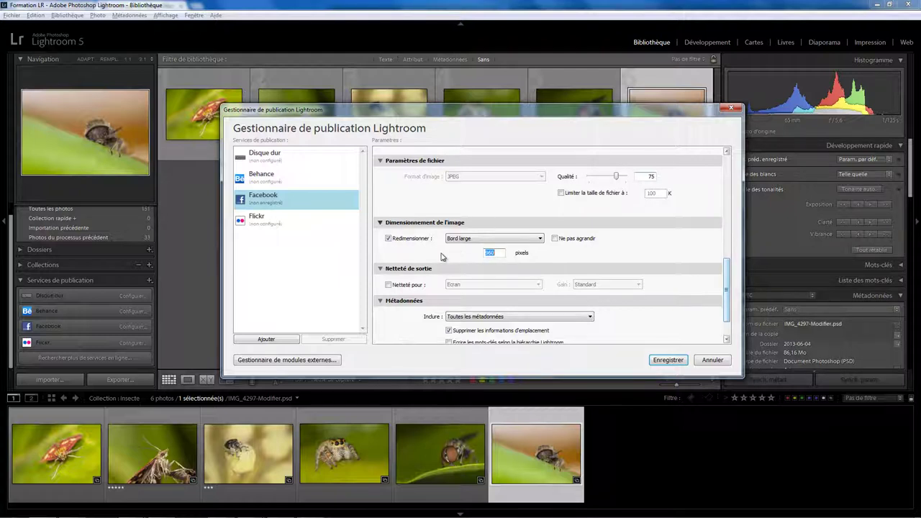
pyautogui.write('800')
pyautogui.click(389, 285)
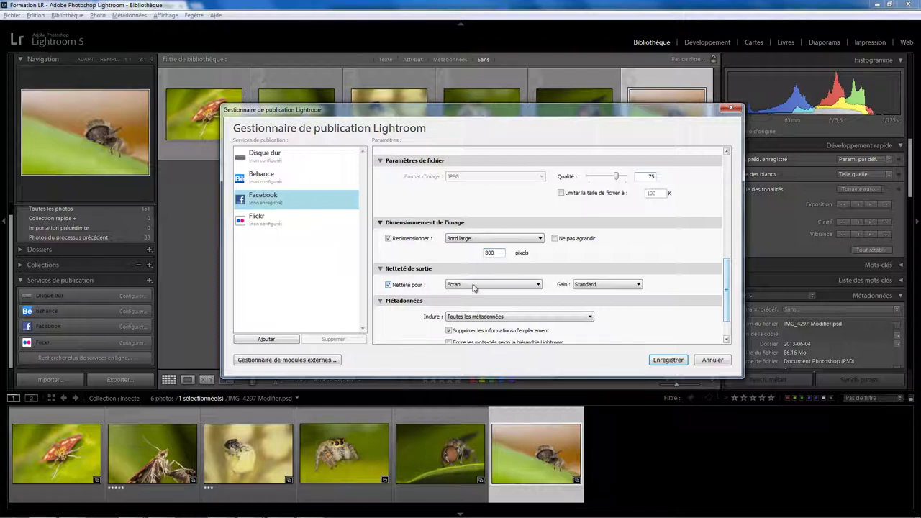
# - Include copyright-only metadata and save the Facebook publishing settings
pyautogui.moveTo(727, 285); pyautogui.dragTo(725, 302)
pyautogui.click(589, 278)
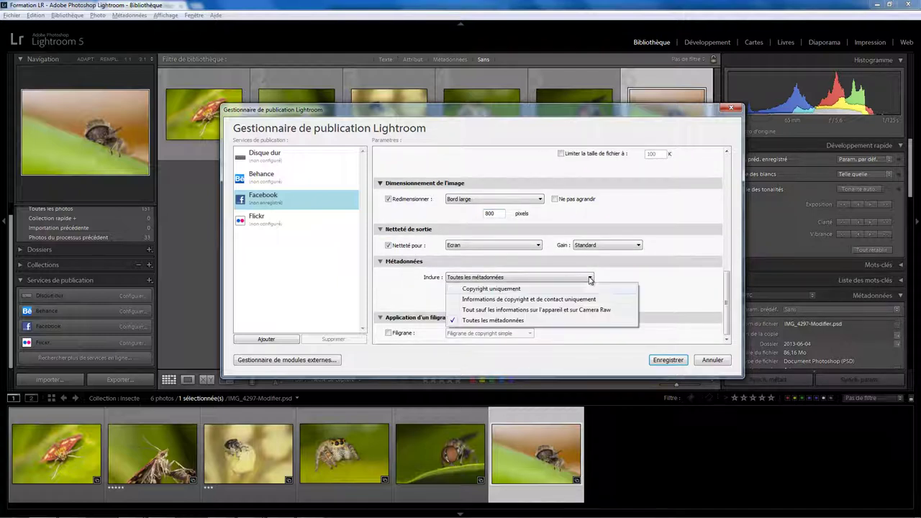
pyautogui.click(506, 289)
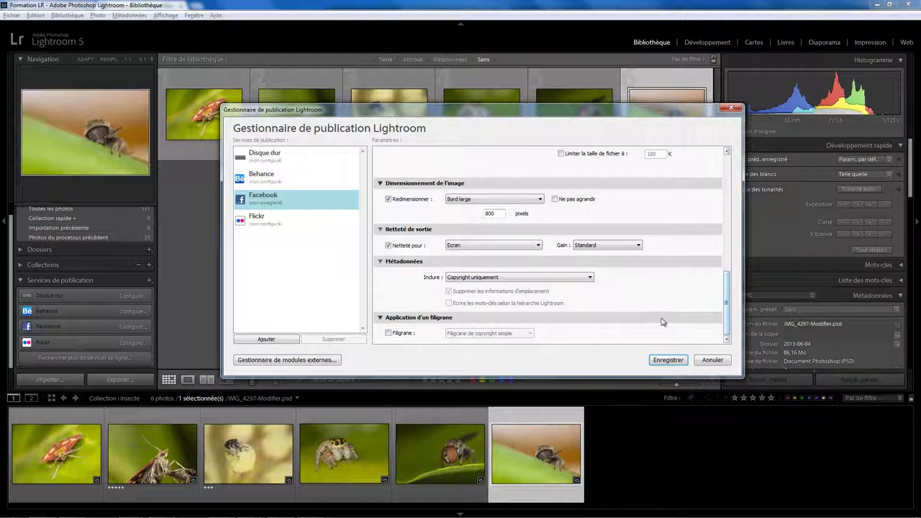
pyautogui.moveTo(727, 308); pyautogui.dragTo(728, 175)
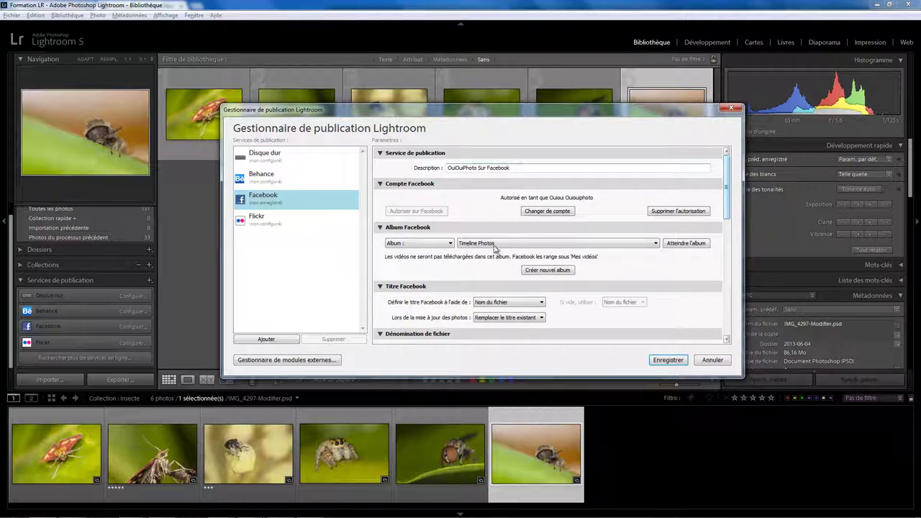
pyautogui.click(668, 360)
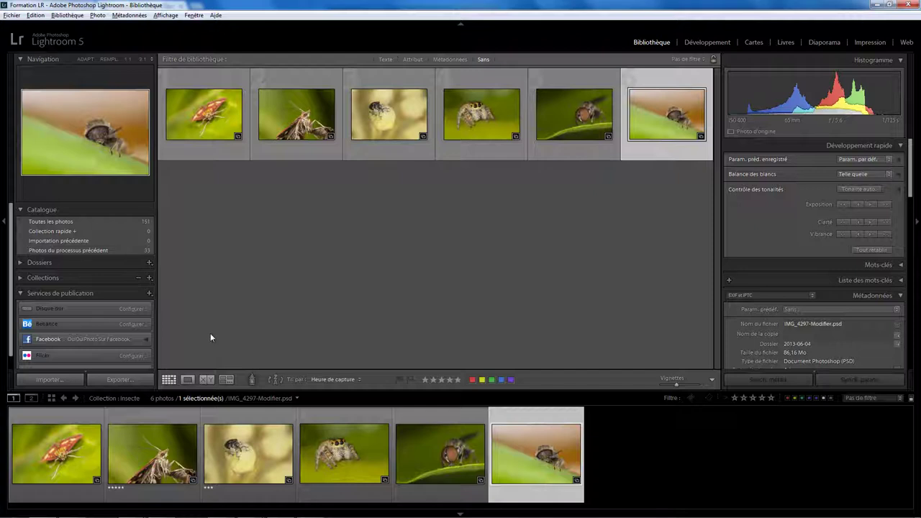
# - Start a new smart collection named Insecte under the Facebook service
pyautogui.click(146, 338)
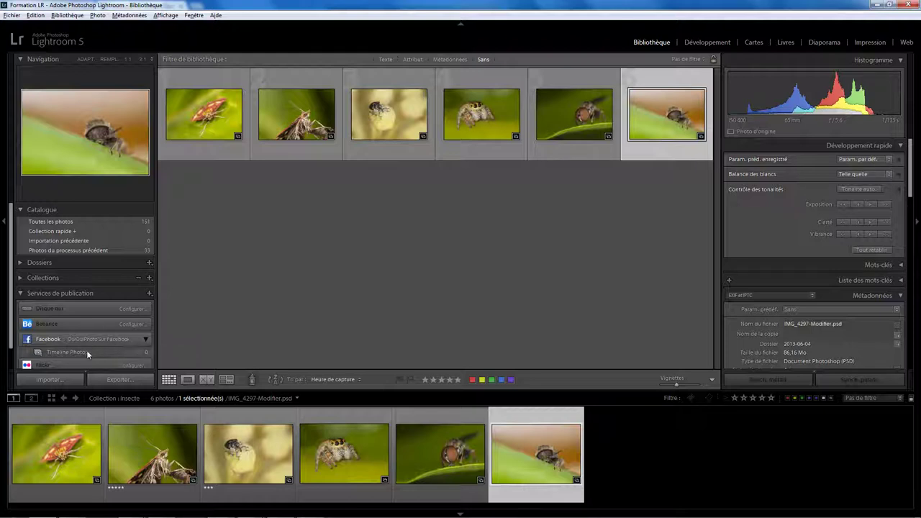
pyautogui.rightClick(122, 341)
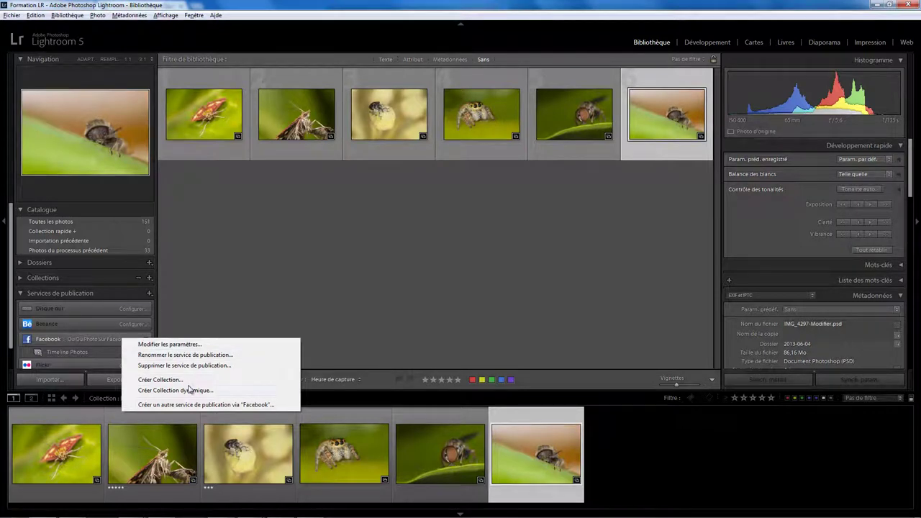
pyautogui.click(503, 229)
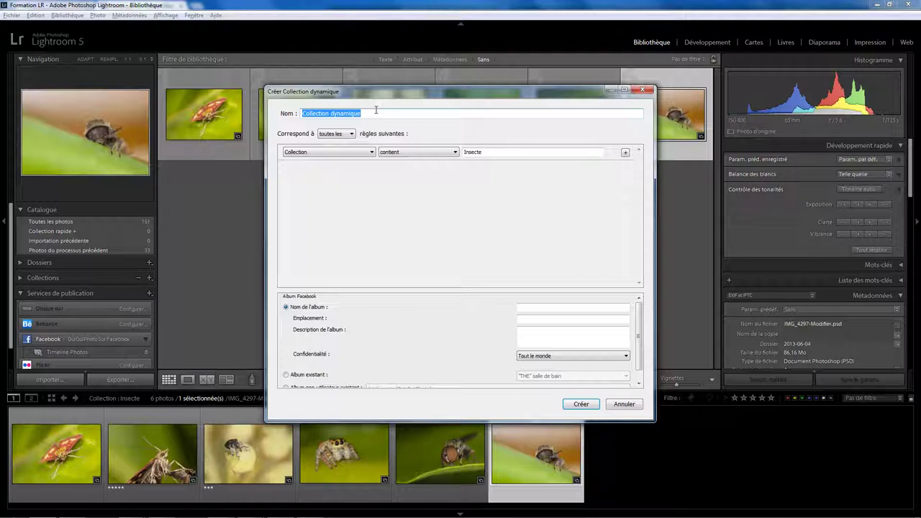
pyautogui.write('Insecte')
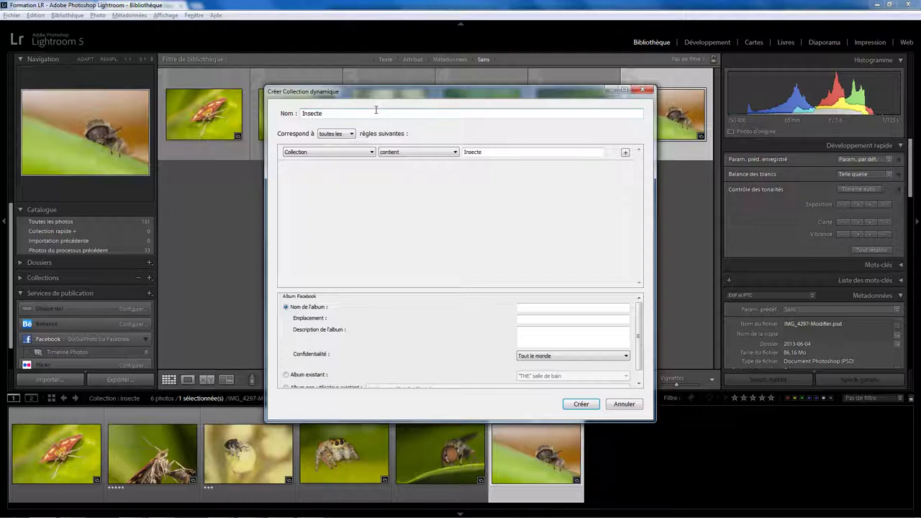
# - Set the smart collection rule to Collection contains 'Insecte'
pyautogui.click(343, 155)
pyautogui.click(332, 164)
pyautogui.click(344, 155)
pyautogui.moveTo(338, 234)
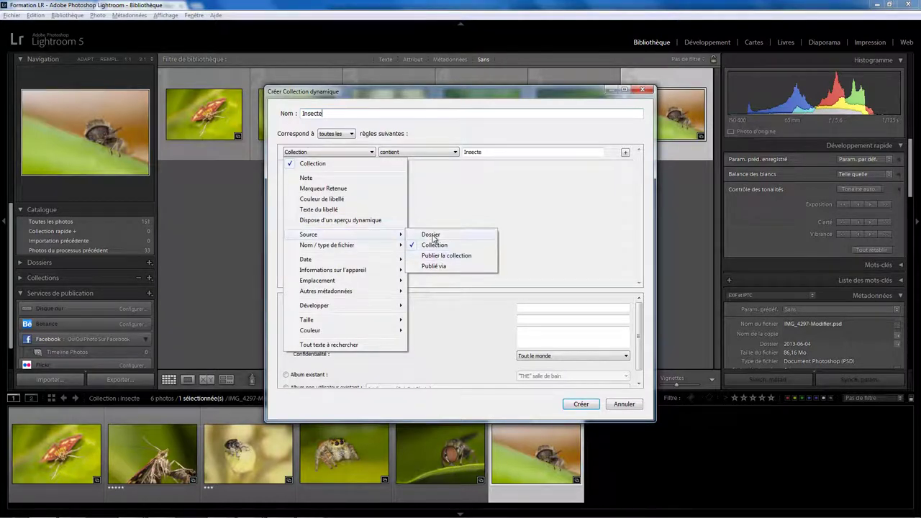
pyautogui.click(433, 235)
pyautogui.click(359, 154)
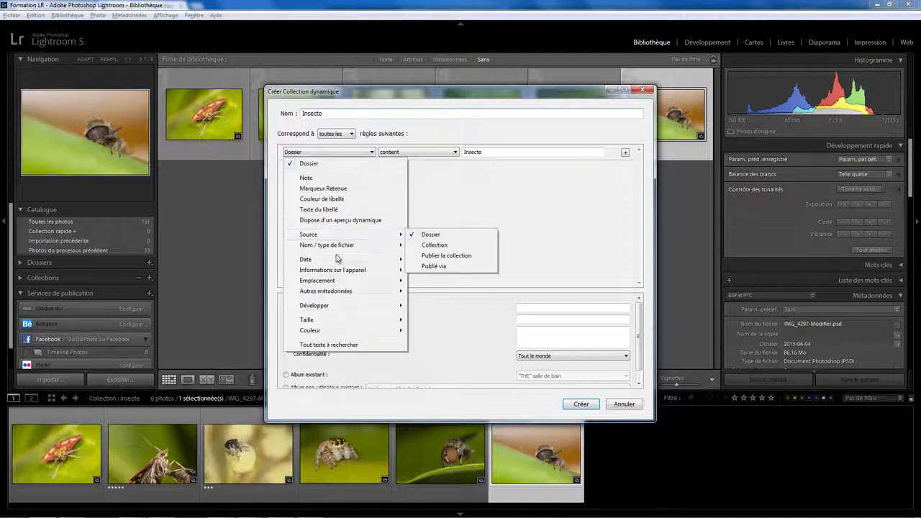
pyautogui.click(432, 244)
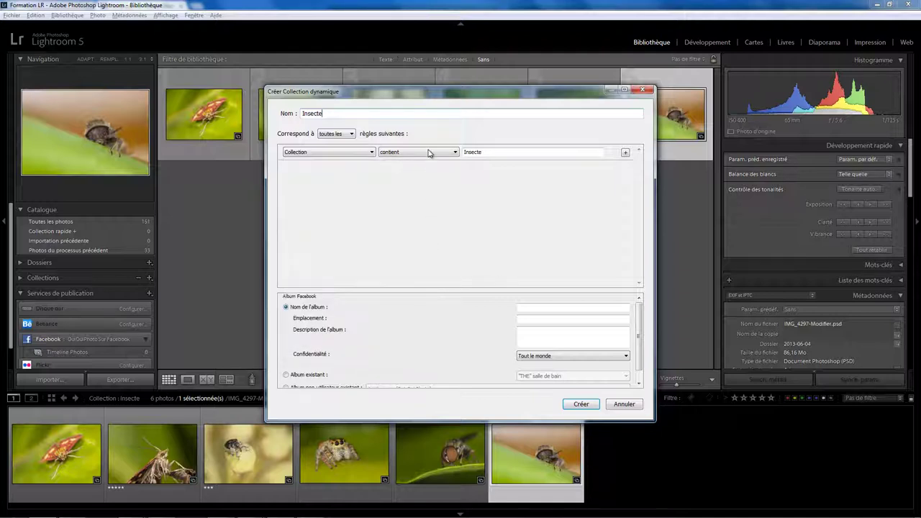
pyautogui.doubleClick(485, 152)
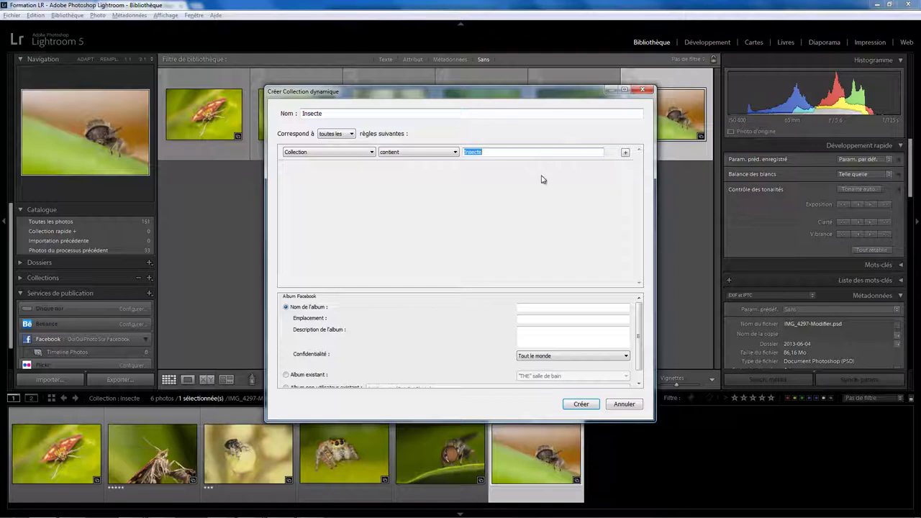
# - Fill in the Facebook album details, keep privacy on Everyone, and create the Insecte collection
pyautogui.moveTo(639, 321); pyautogui.dragTo(640, 308)
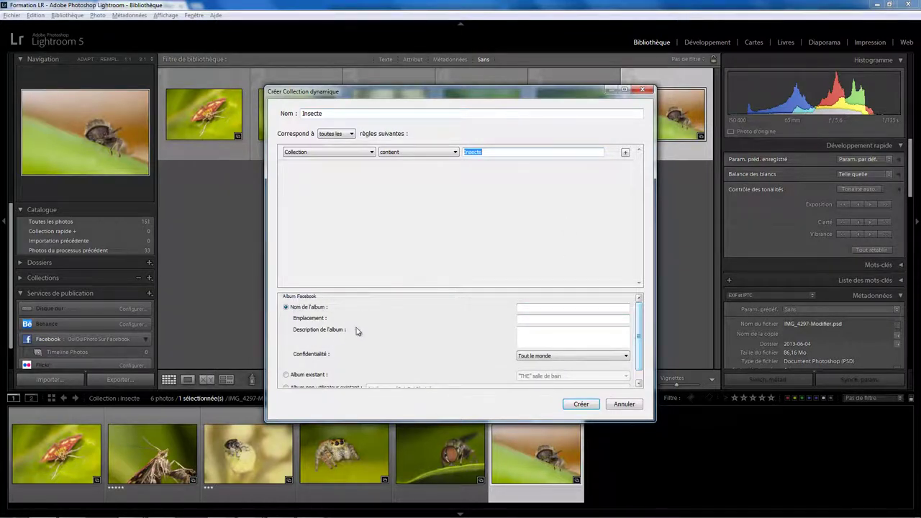
pyautogui.click(536, 307)
pyautogui.click(542, 335)
pyautogui.write('Test pour la vidéo expl')
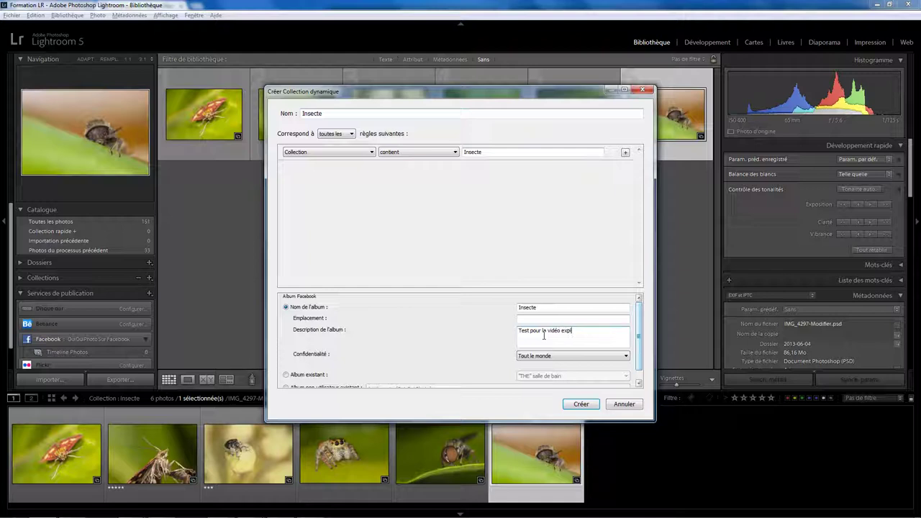
pyautogui.write('quant les servi')
pyautogui.write('ces de pu')
pyautogui.write('blication')
pyautogui.scroll(-1, 640, 339)
pyautogui.click(567, 345)
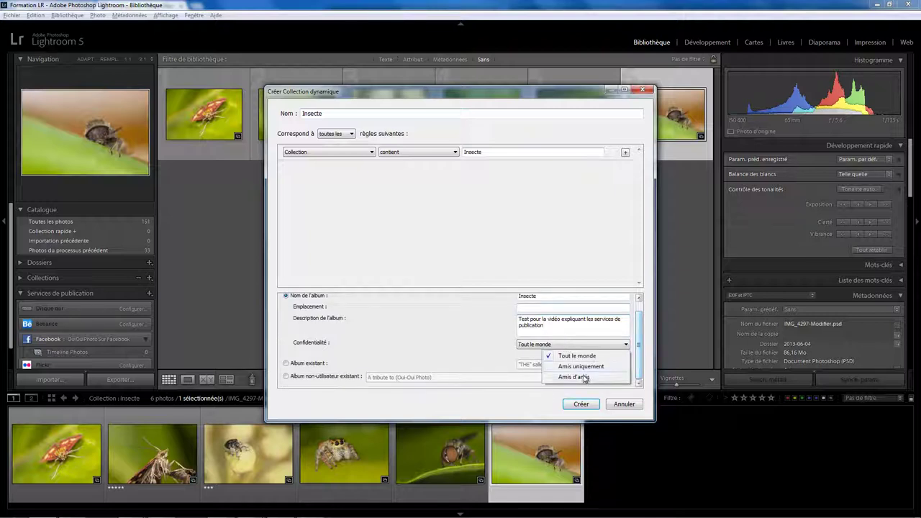
pyautogui.click(391, 340)
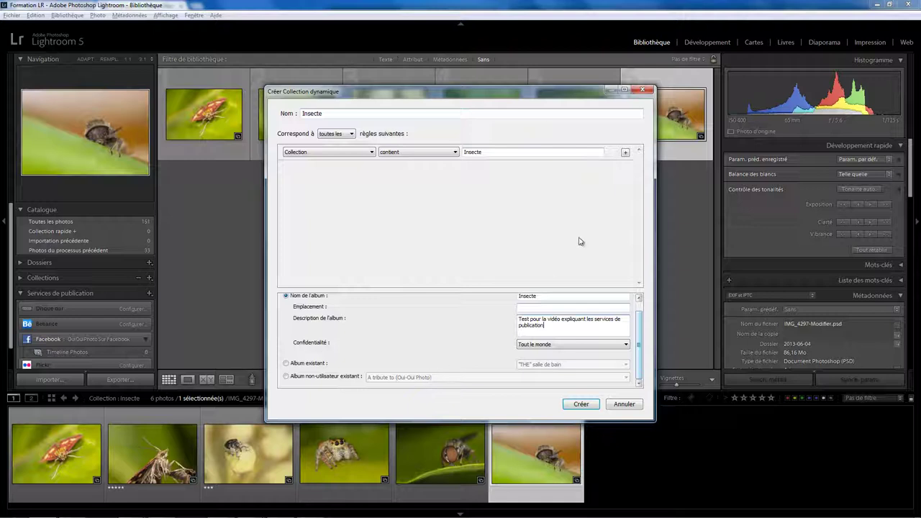
pyautogui.click(583, 404)
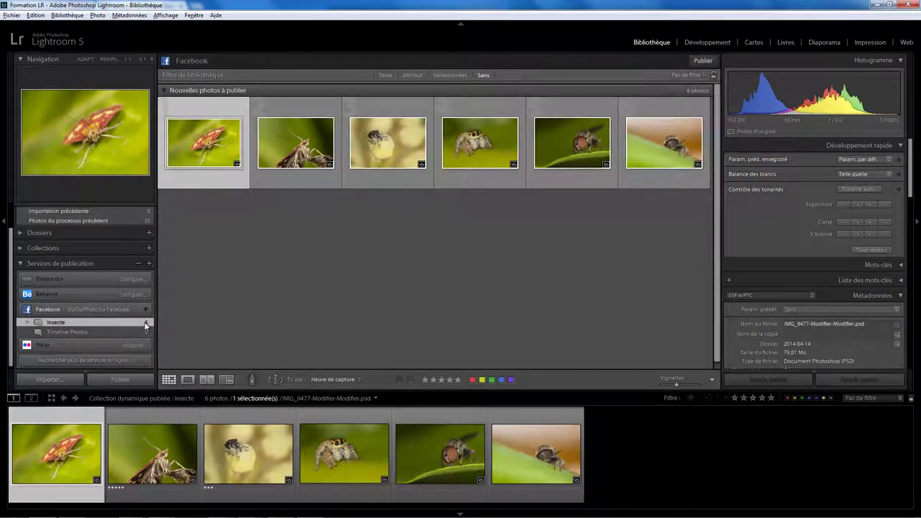
# - Publish the six Insecte photos to Facebook, then view the Insecte album on Facebook
pyautogui.rightClick(100, 323)
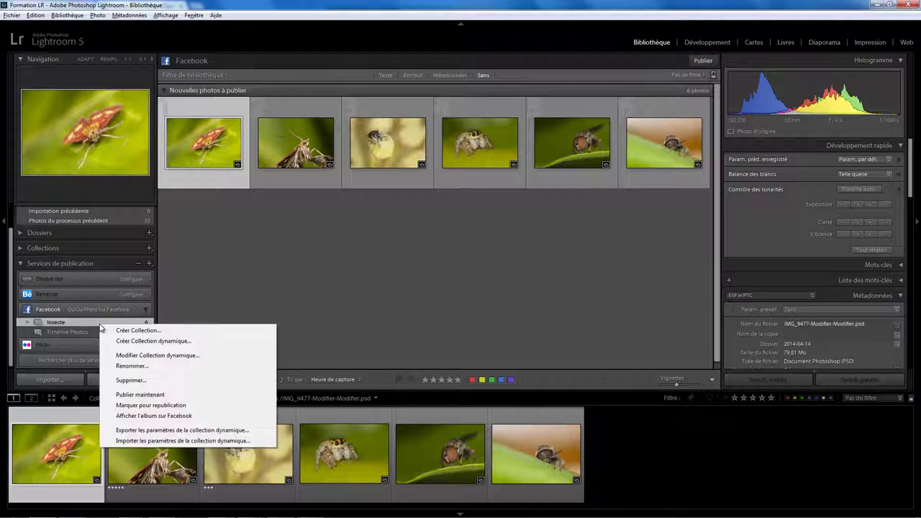
pyautogui.click(150, 394)
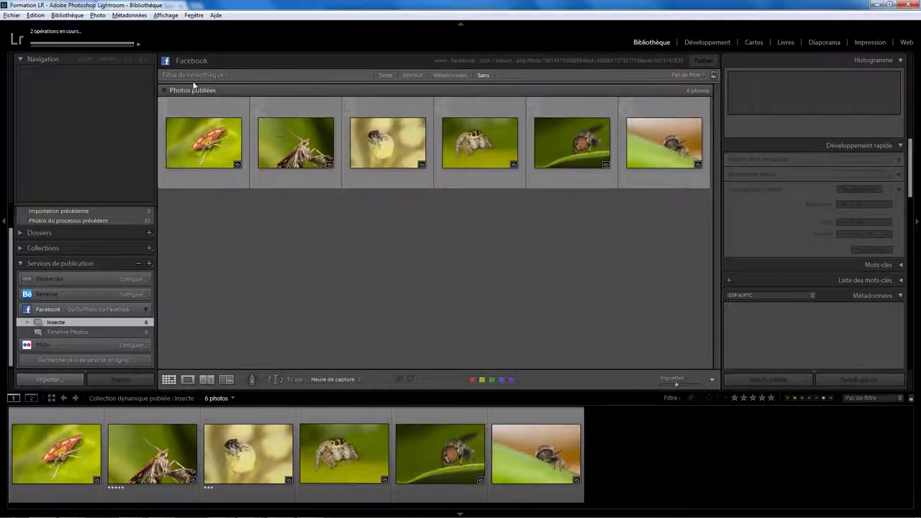
pyautogui.rightClick(118, 324)
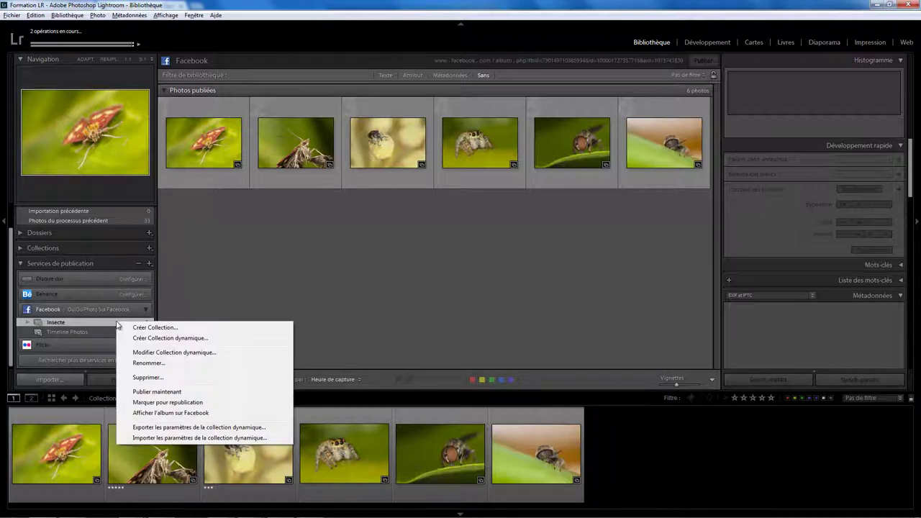
pyautogui.click(186, 414)
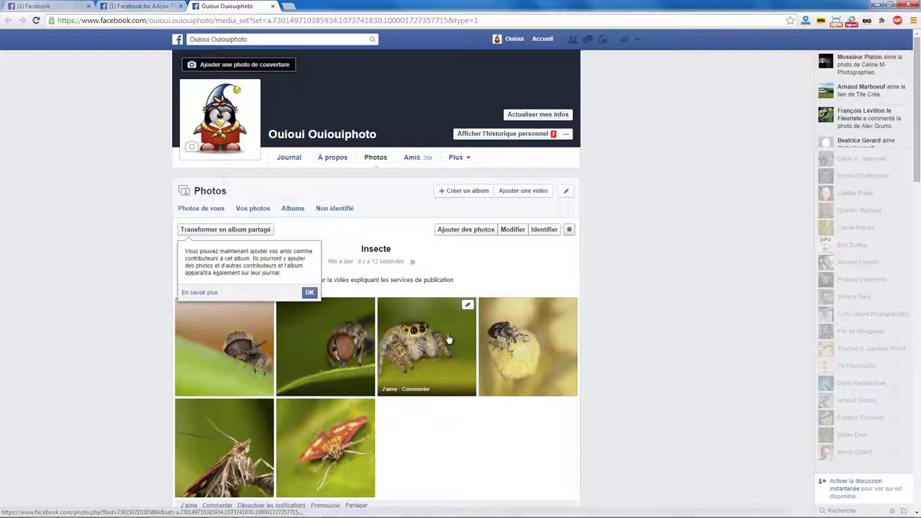
# - Scroll through the six insect photos in the Facebook album, then switch back to Lightroom
pyautogui.scroll(-1, 493, 392)
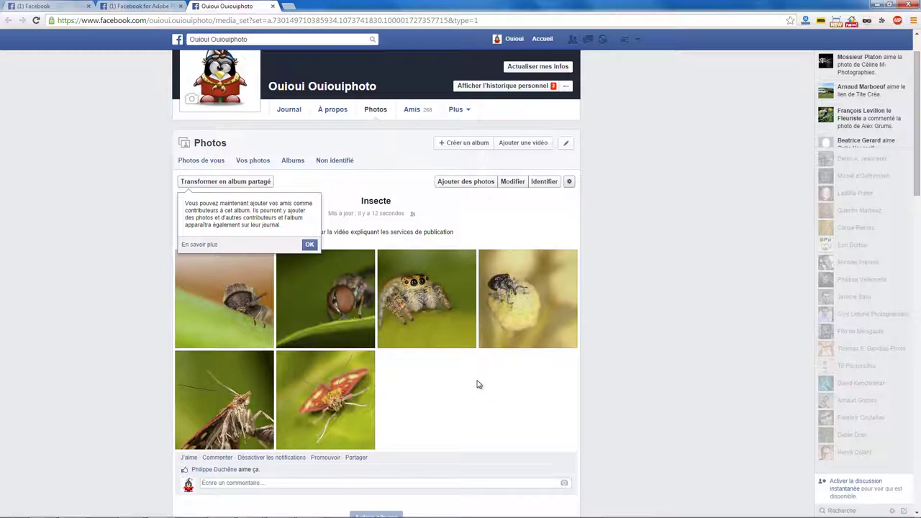
pyautogui.hotkey('alt', 'Tab')
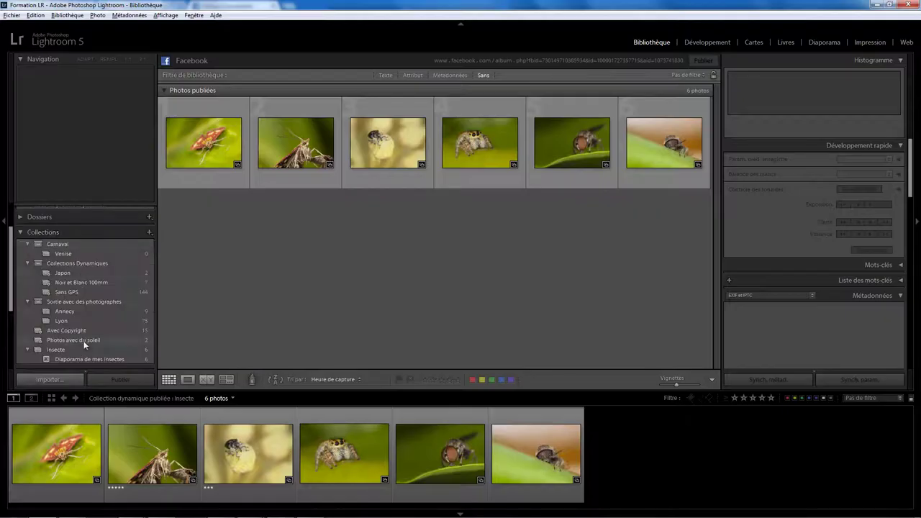
# - Add the bee photo from Toutes les photos to the Insecte collection
pyautogui.scroll(-2, 20, 256)
pyautogui.scroll(-2, 20, 257)
pyautogui.click(58, 283)
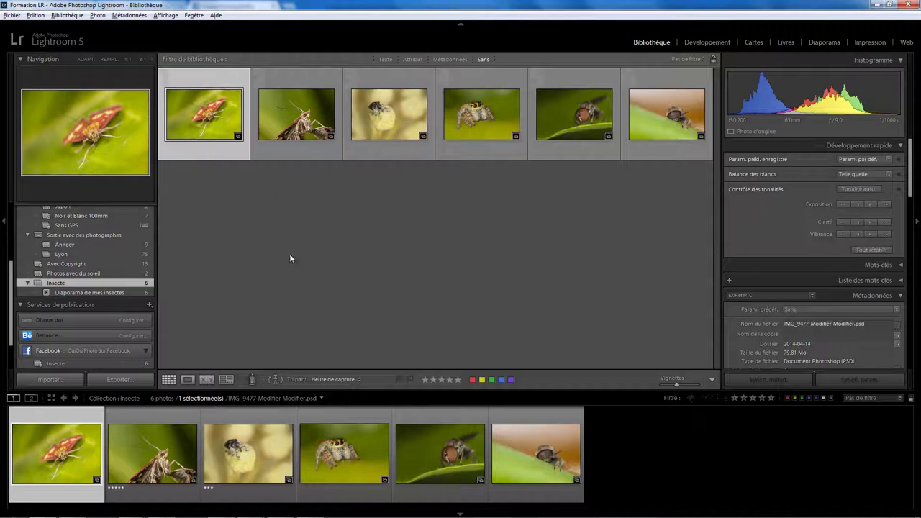
pyautogui.scroll(3, 5, 296)
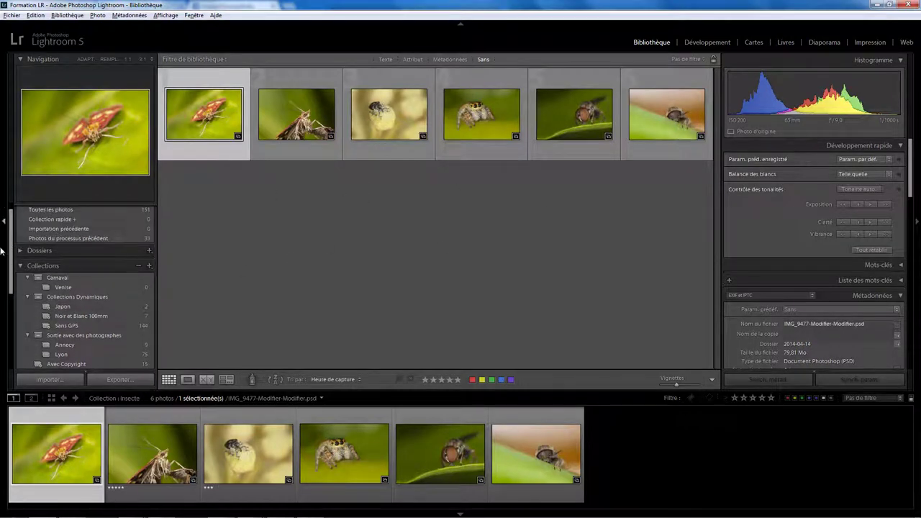
pyautogui.scroll(1, 15, 225)
pyautogui.click(63, 221)
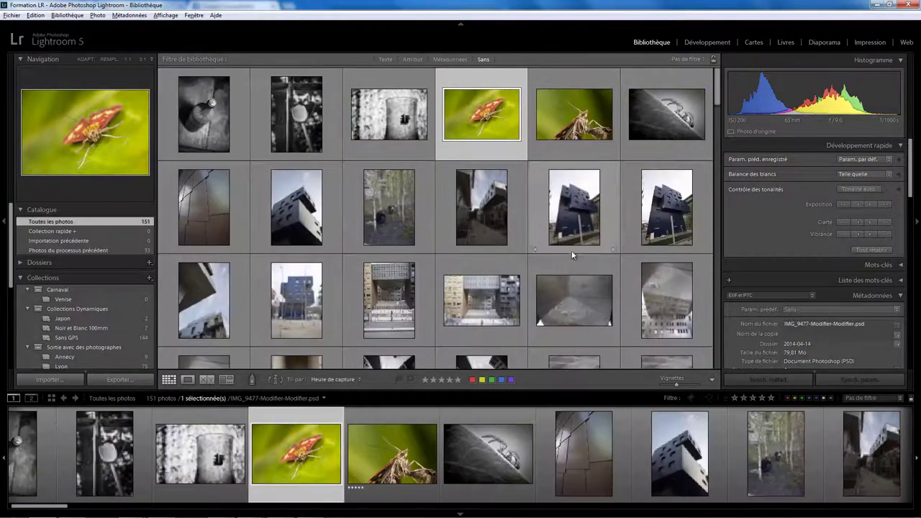
pyautogui.moveTo(718, 93); pyautogui.dragTo(725, 296)
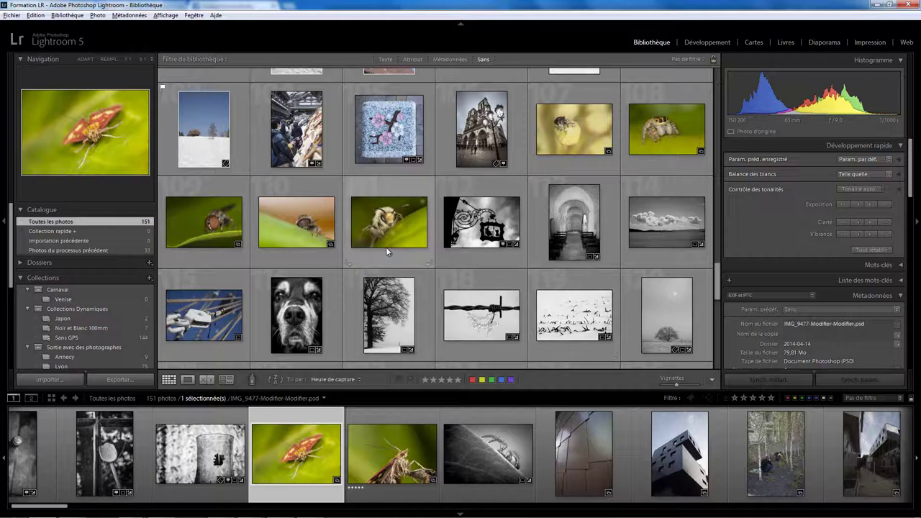
pyautogui.moveTo(10, 279)
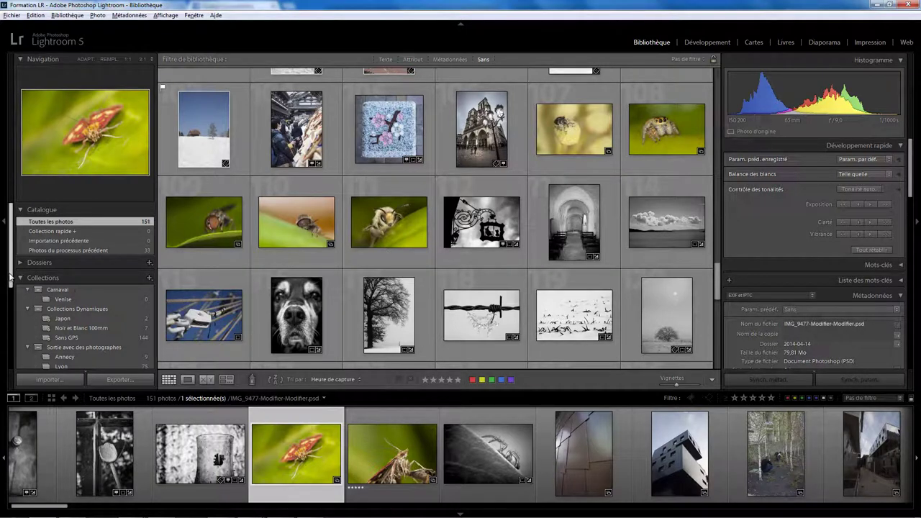
pyautogui.moveTo(7, 275); pyautogui.dragTo(10, 315)
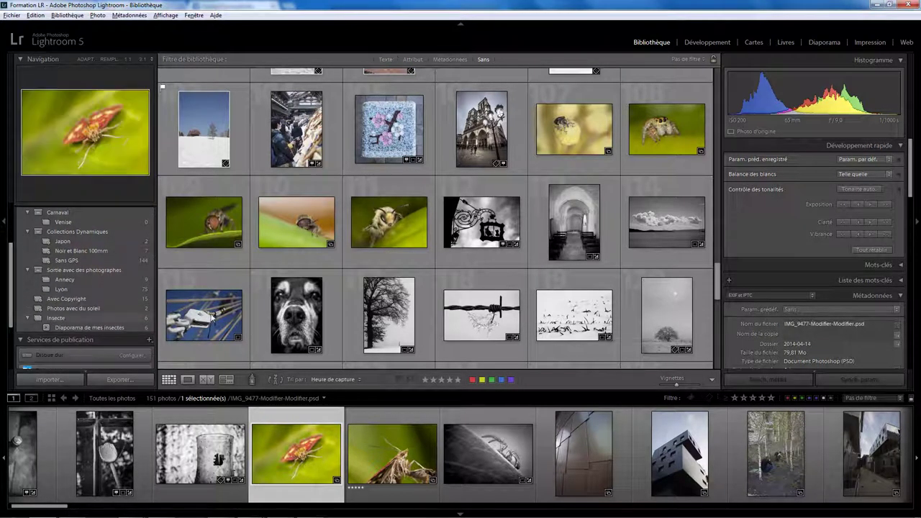
pyautogui.moveTo(400, 230); pyautogui.dragTo(100, 317)
# - Publish the bee photo to the Facebook Insecte album and view that album on Facebook
pyautogui.scroll(-1, 11, 320)
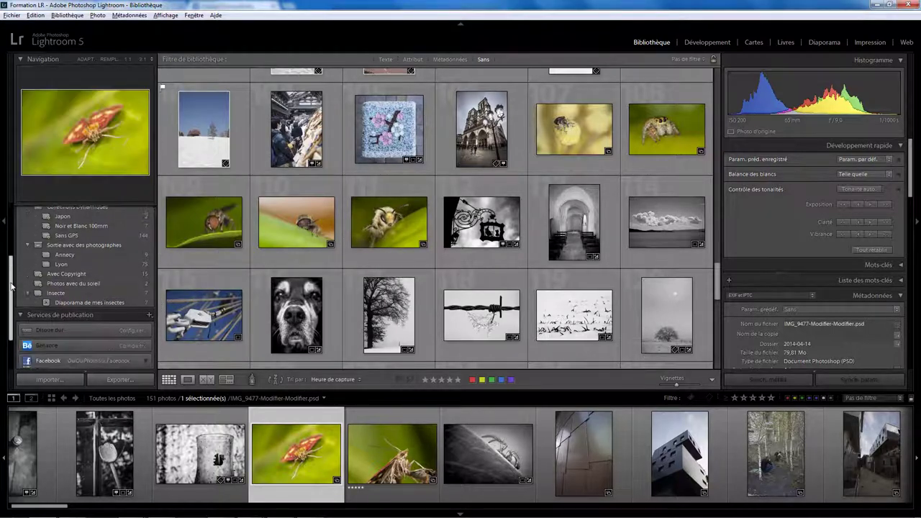
pyautogui.scroll(-2, 11, 320)
pyautogui.click(55, 320)
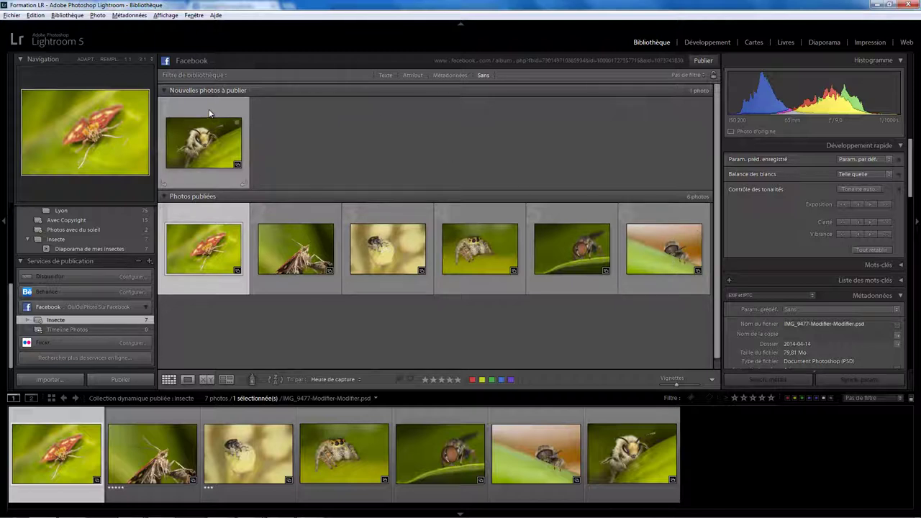
pyautogui.rightClick(111, 320)
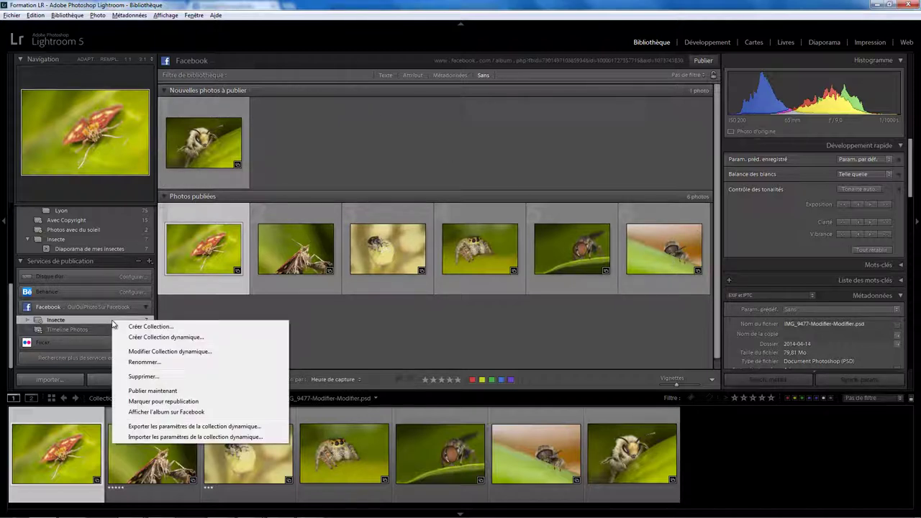
pyautogui.click(155, 391)
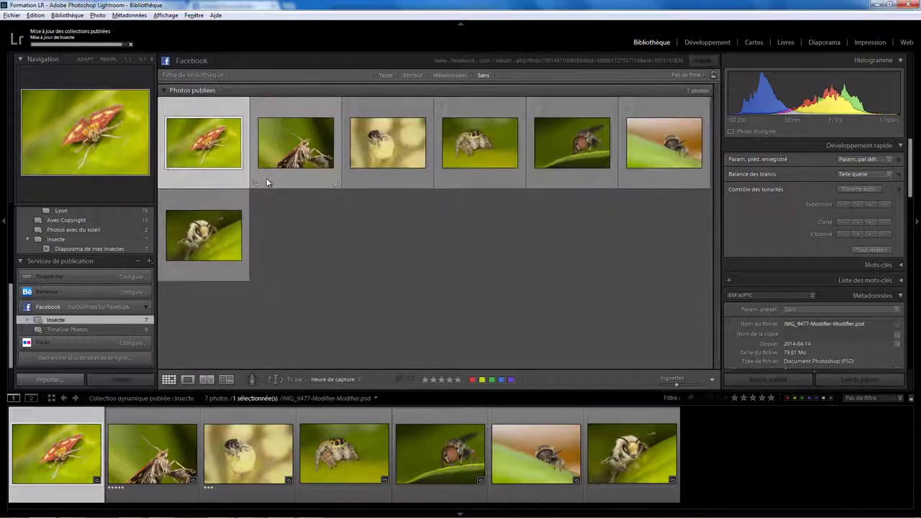
pyautogui.rightClick(134, 320)
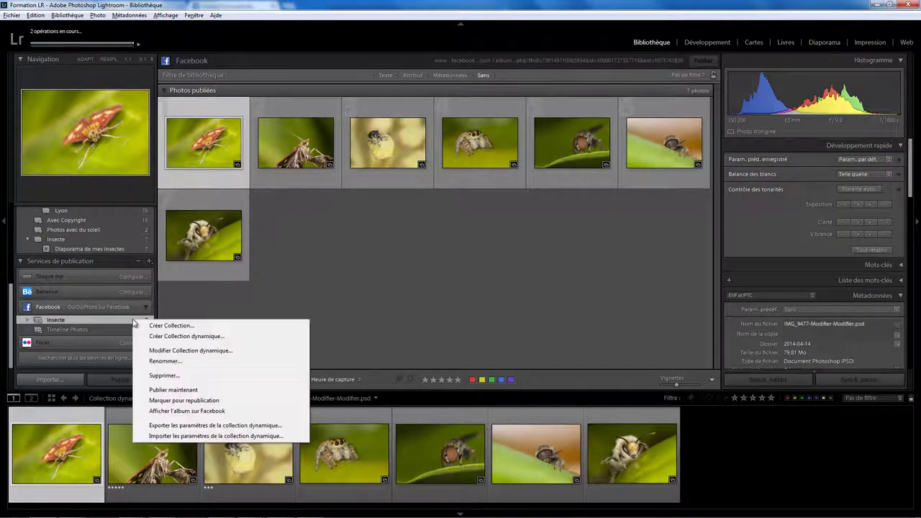
pyautogui.click(200, 411)
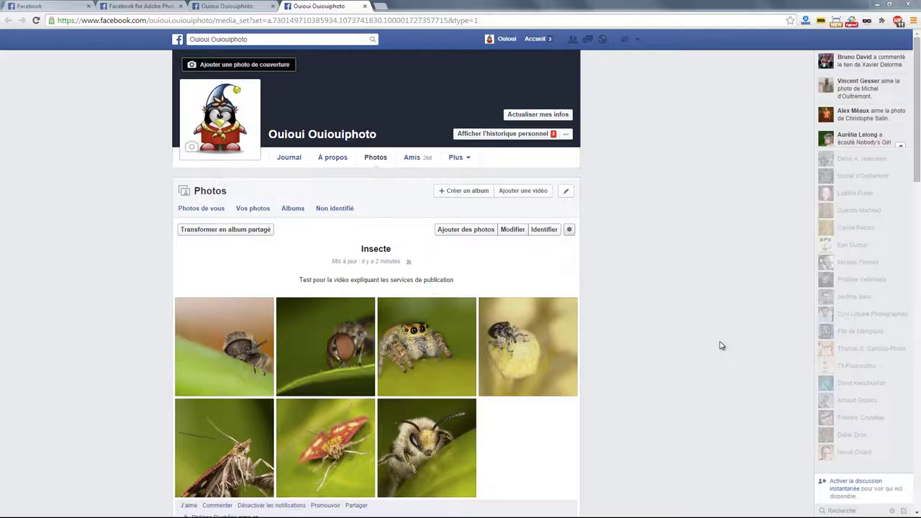
# - Leave the seven-photo Facebook Insecte album and return to Lightroom with Alt+Tab
pyautogui.hotkey('alt', 'Tab')
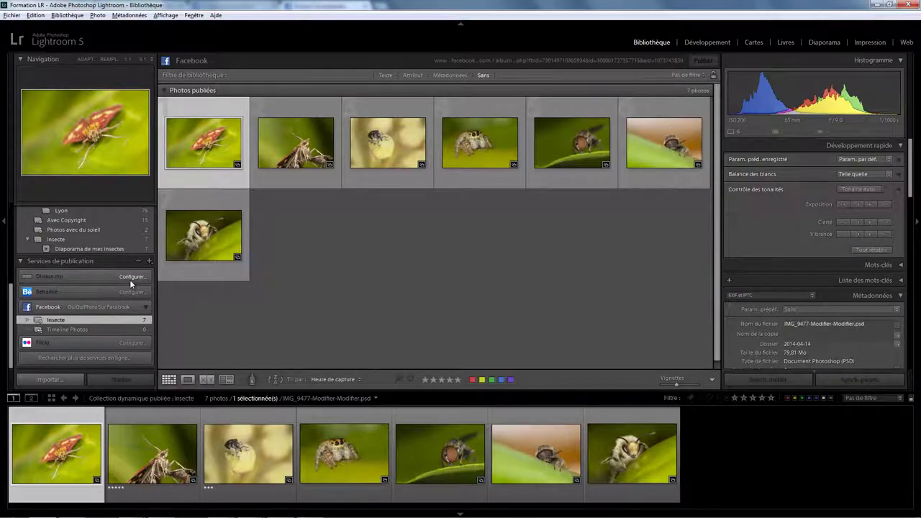
# - Describe the hard-drive service as 'OuiOuiPhoto sur mon disque dur' with subfolder 'Test de publication'
pyautogui.click(130, 277)
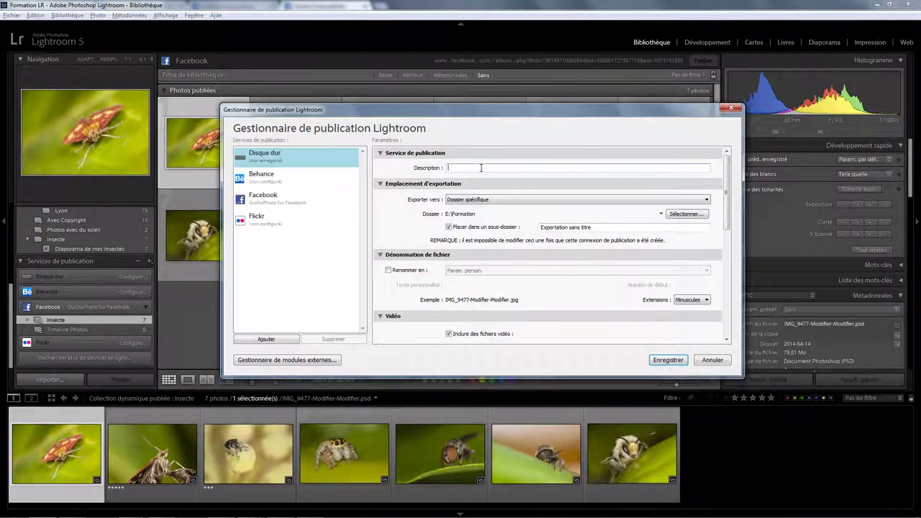
pyautogui.write('Ou')
pyautogui.write('iOuiPhoto')
pyautogui.write(' sur mon d')
pyautogui.write('isque dur')
pyautogui.click(595, 227)
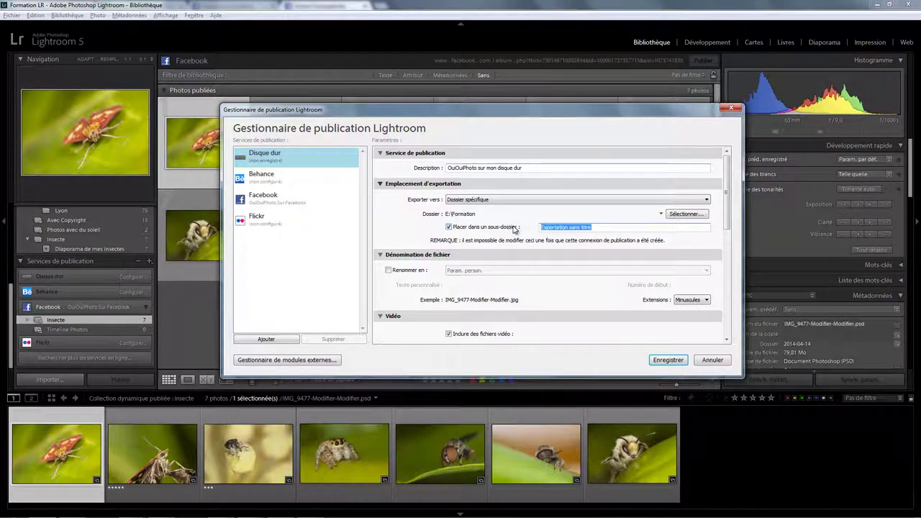
pyautogui.write('Test')
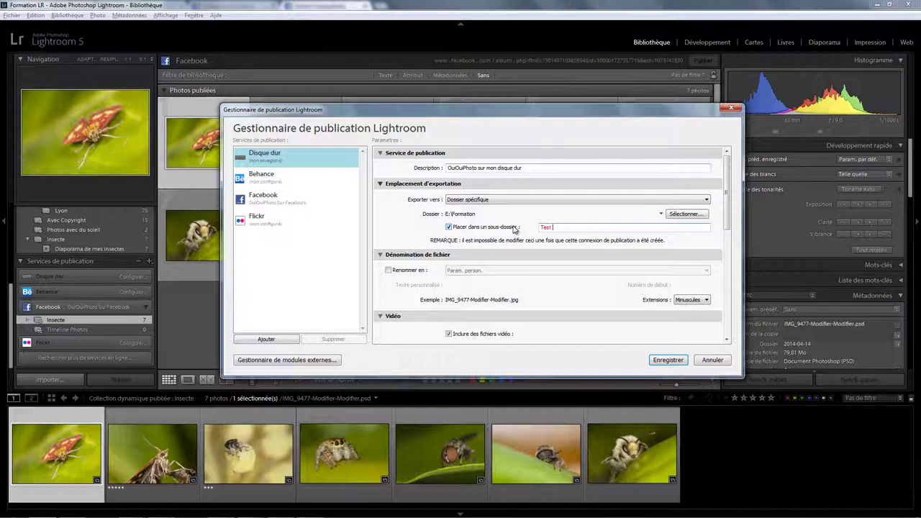
pyautogui.write(' de publicati')
pyautogui.write('on')
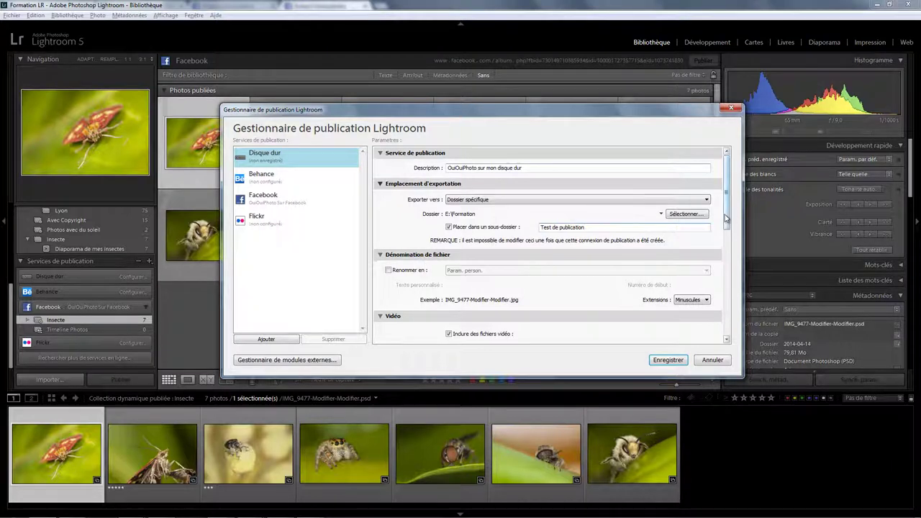
# - Exclude video, set JPEG quality 100, screen sharpening, copyright-only metadata, and save the settings
pyautogui.scroll(-3, 726, 208)
pyautogui.click(502, 237)
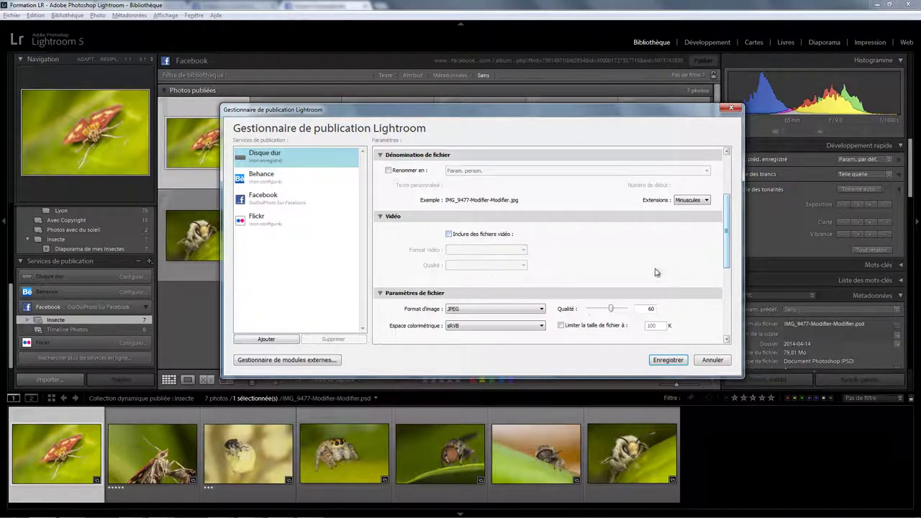
pyautogui.scroll(-3, 725, 259)
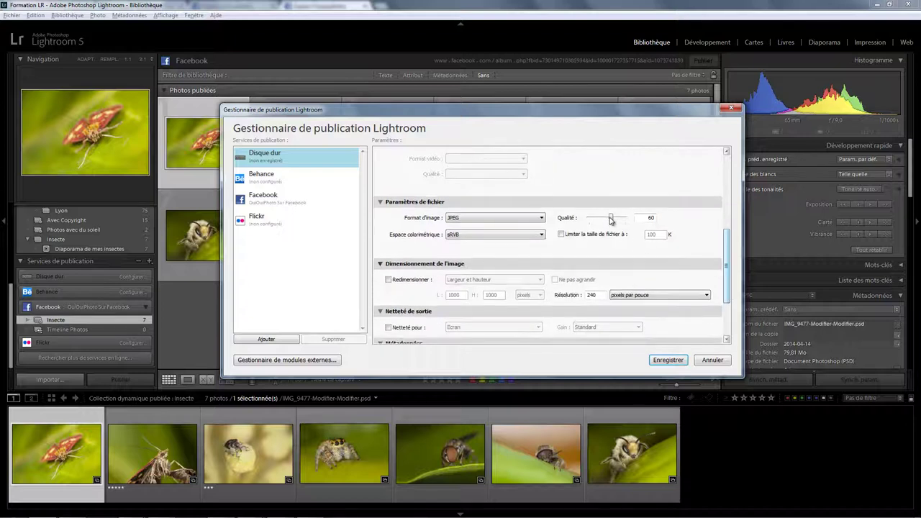
pyautogui.moveTo(610, 216); pyautogui.dragTo(647, 219)
pyautogui.scroll(-3, 726, 243)
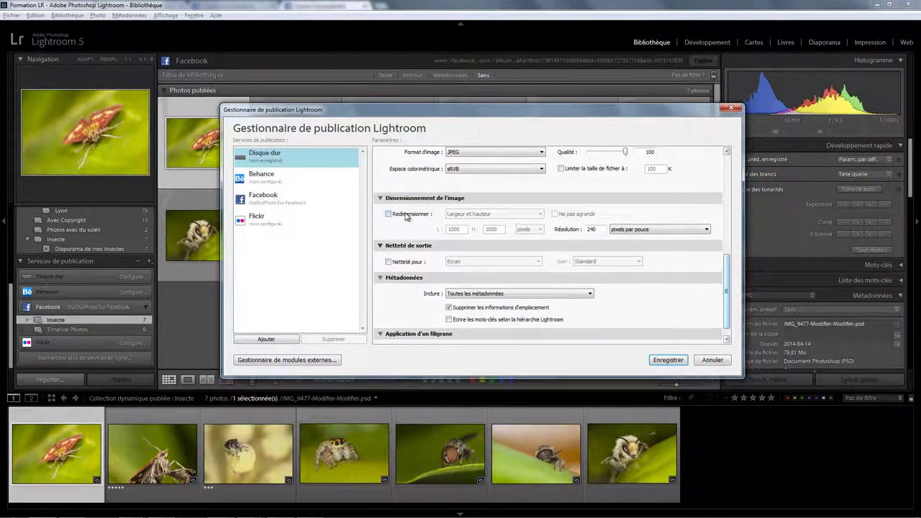
pyautogui.click(403, 263)
pyautogui.scroll(-1, 726, 266)
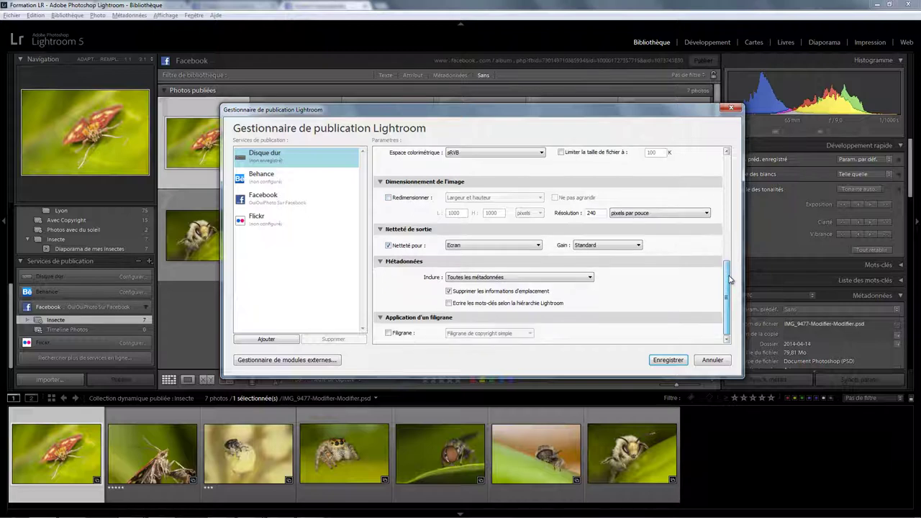
pyautogui.click(517, 278)
pyautogui.click(497, 288)
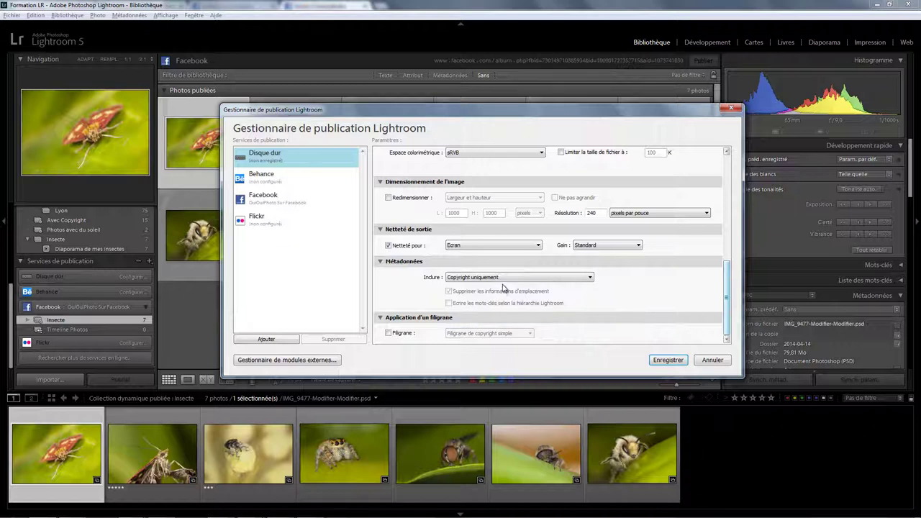
pyautogui.click(669, 361)
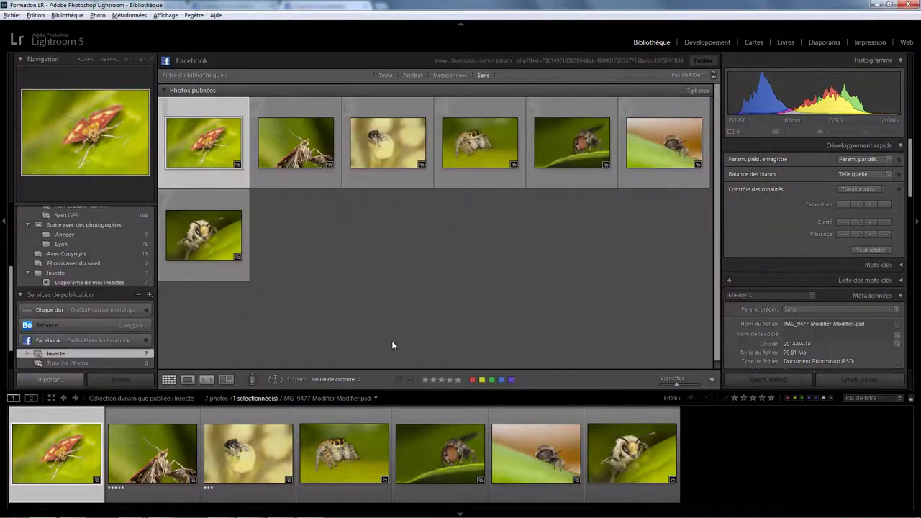
# - Create a published folder set under the Disque dur service
pyautogui.click(144, 310)
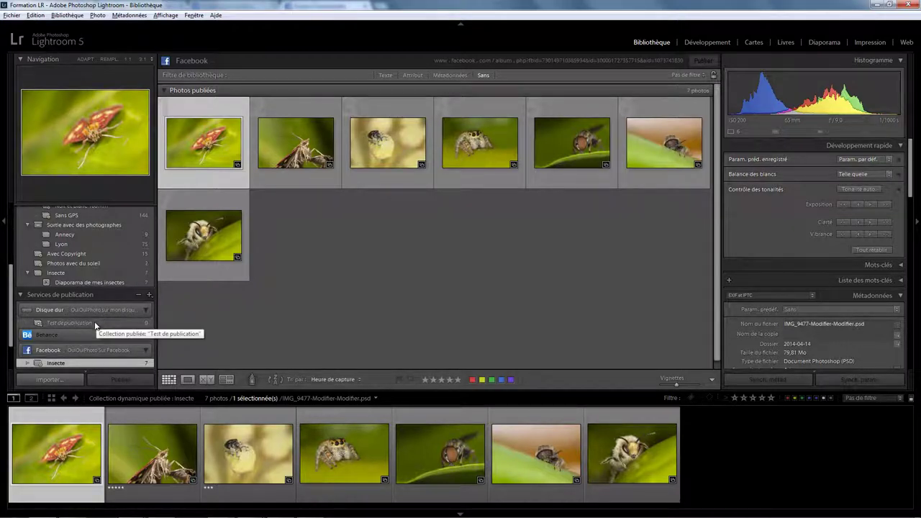
pyautogui.rightClick(95, 325)
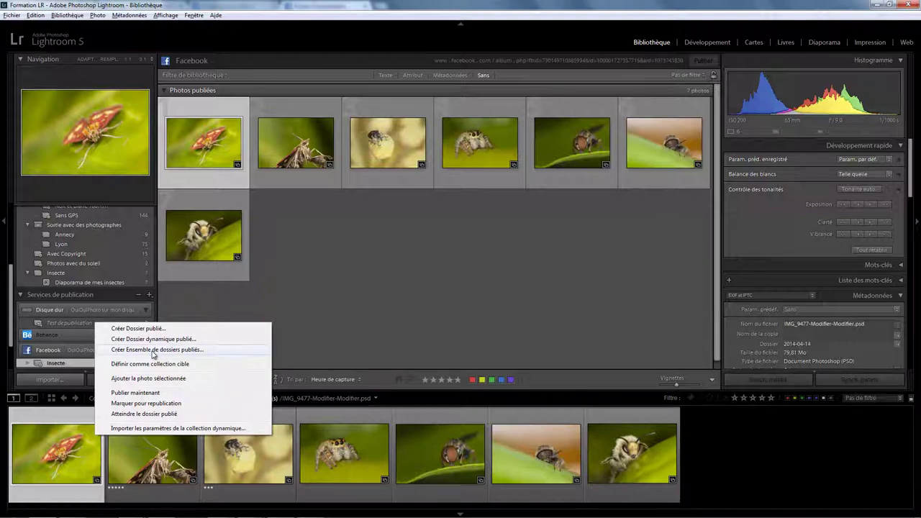
pyautogui.click(152, 350)
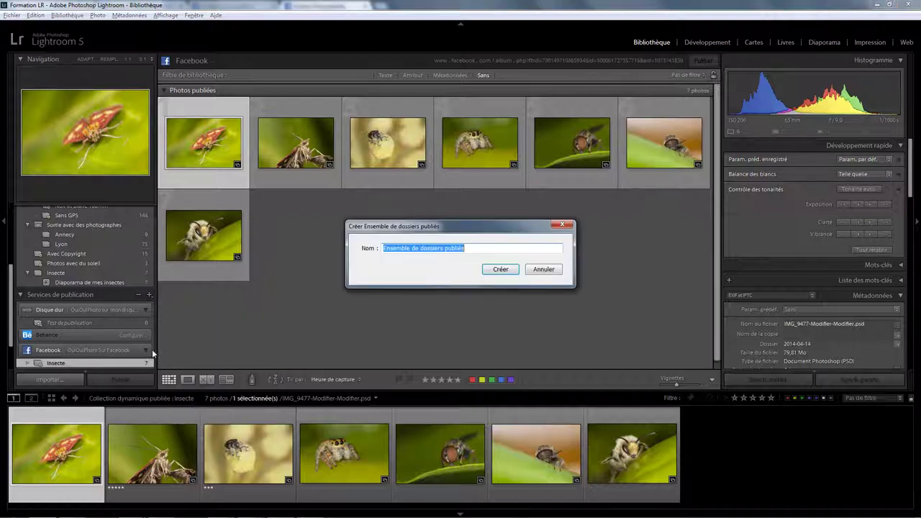
pyautogui.click(498, 269)
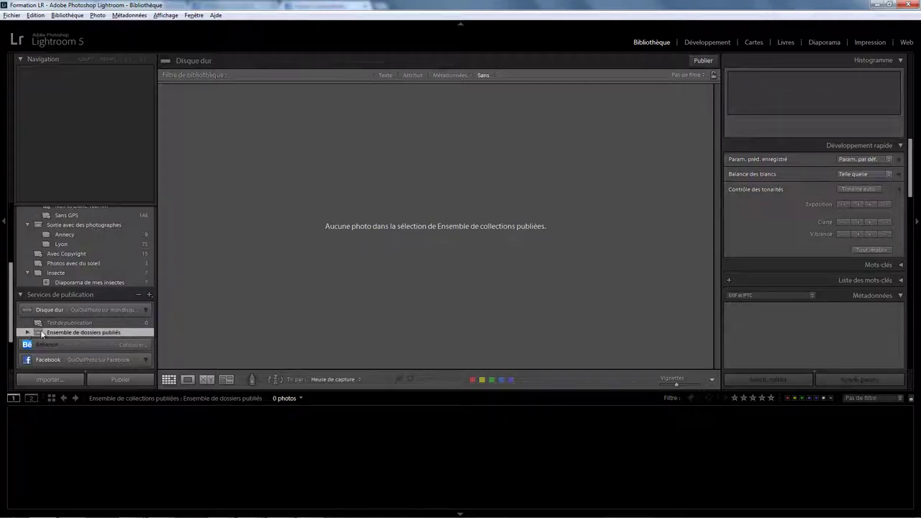
# - Add smart published folder 'Insecte' to the set, with rule Collection contains Insecte
pyautogui.rightClick(69, 335)
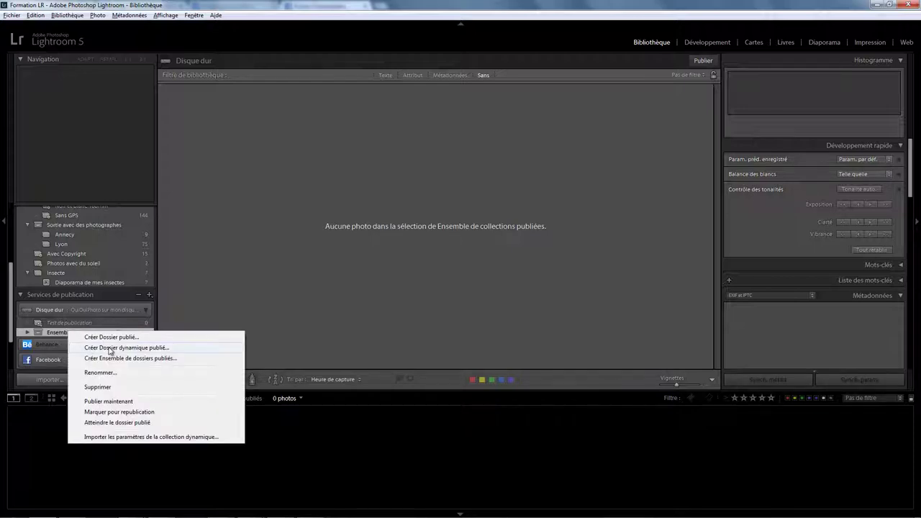
pyautogui.click(110, 348)
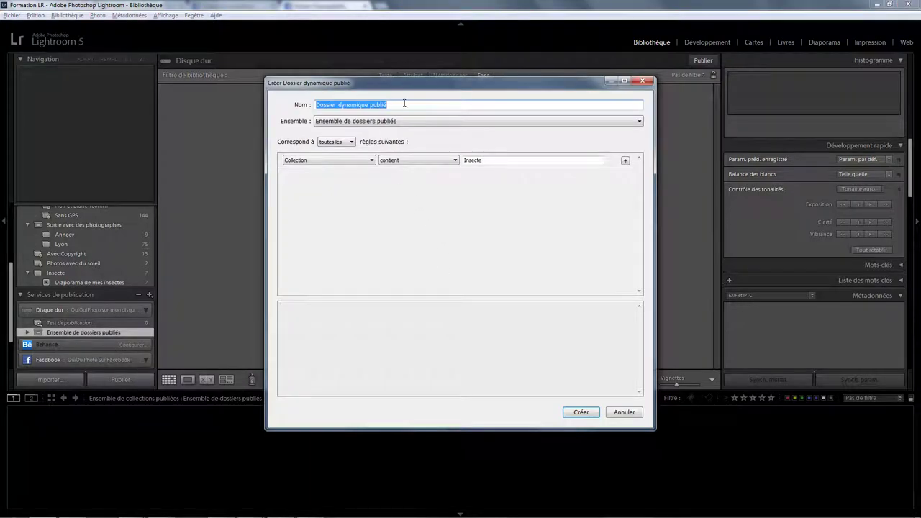
pyautogui.write('Insecte')
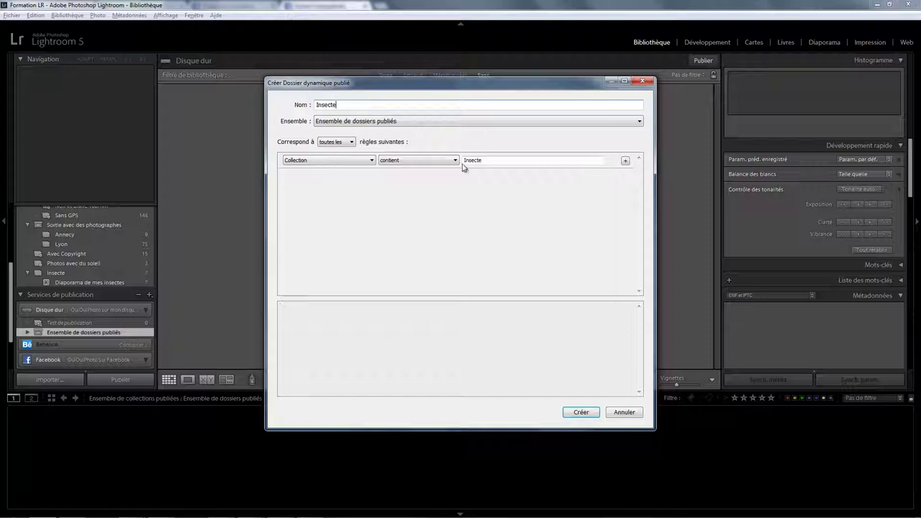
pyautogui.click(538, 159)
pyautogui.click(588, 413)
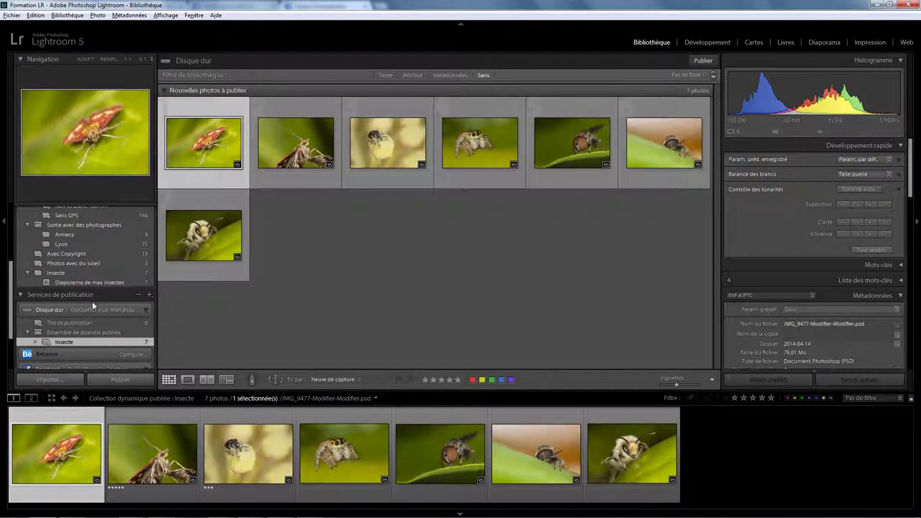
# - Publish the 7 Insecte photos to the hard drive
pyautogui.rightClick(105, 343)
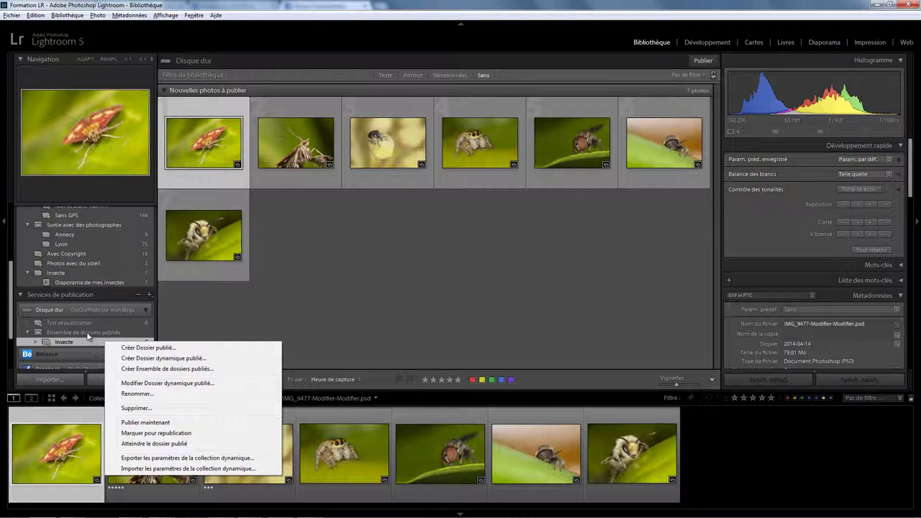
pyautogui.click(86, 333)
pyautogui.rightClick(86, 332)
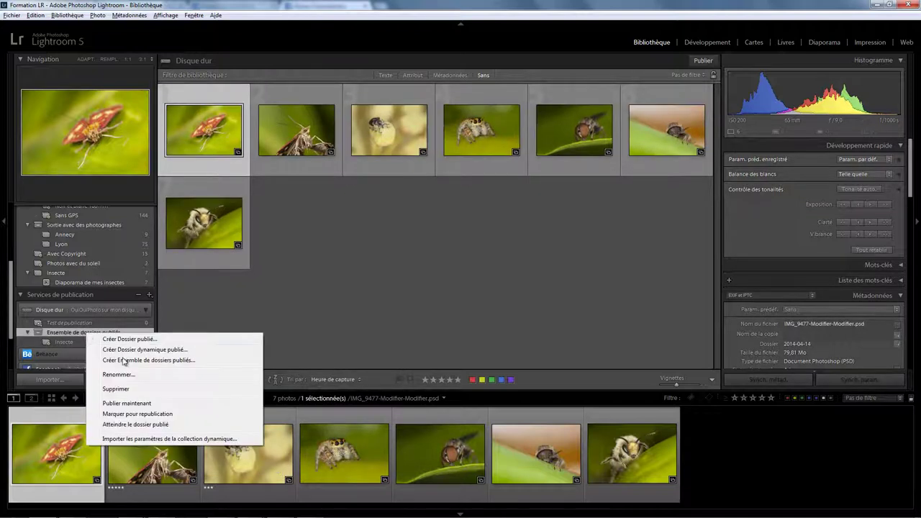
pyautogui.click(65, 342)
pyautogui.rightClick(67, 343)
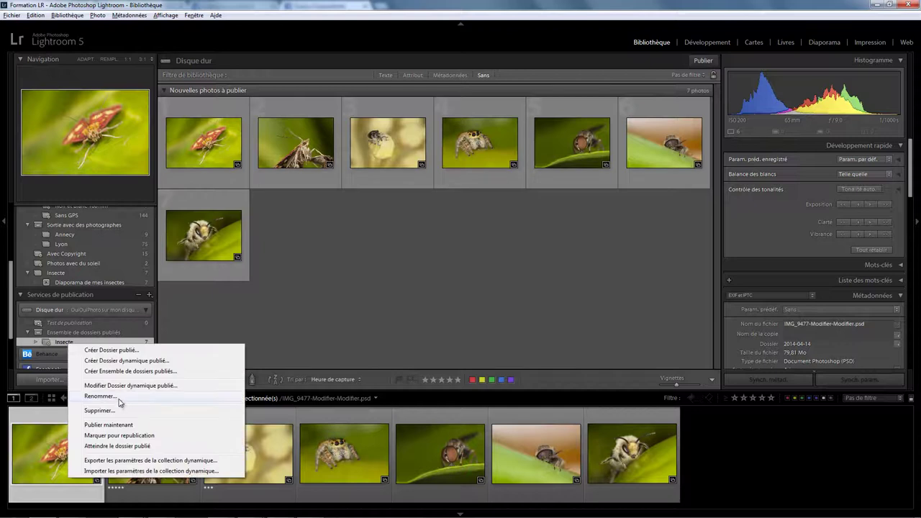
pyautogui.click(128, 425)
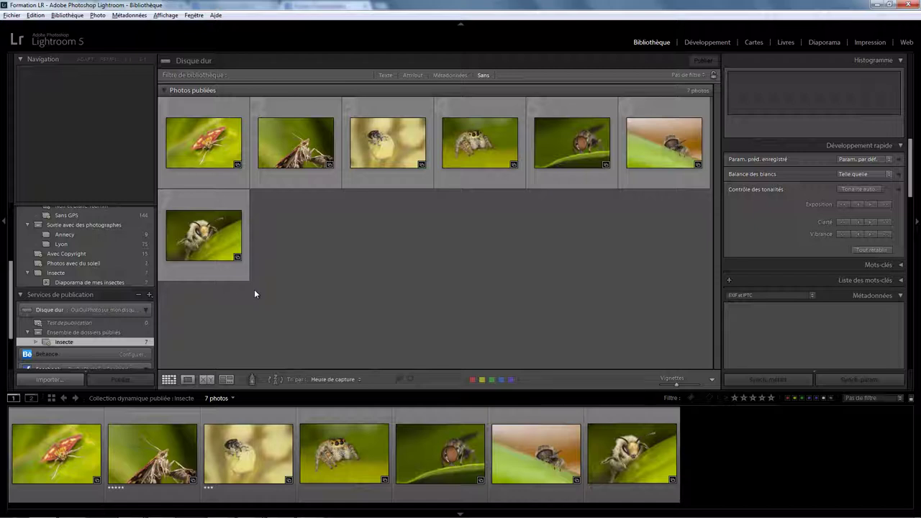
# - Show the Insecte published folder on disk in Explorer
pyautogui.click(113, 342)
pyautogui.rightClick(113, 342)
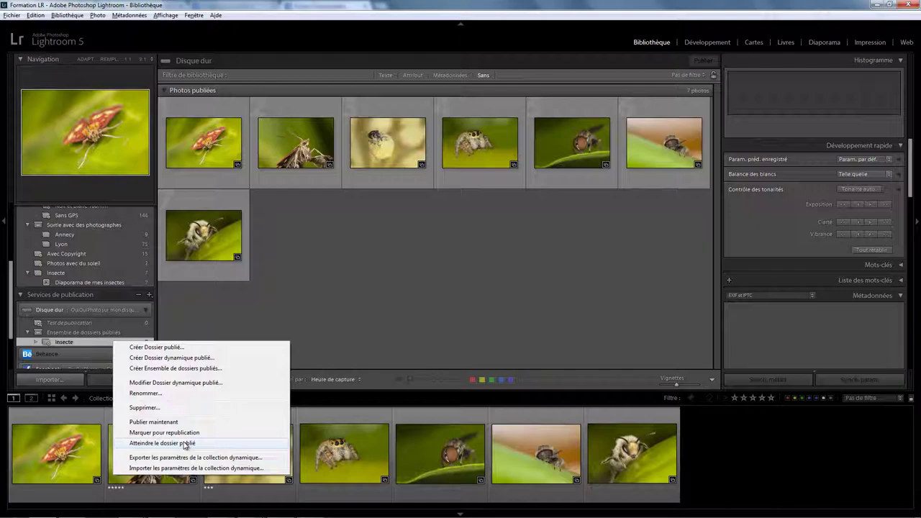
pyautogui.click(184, 444)
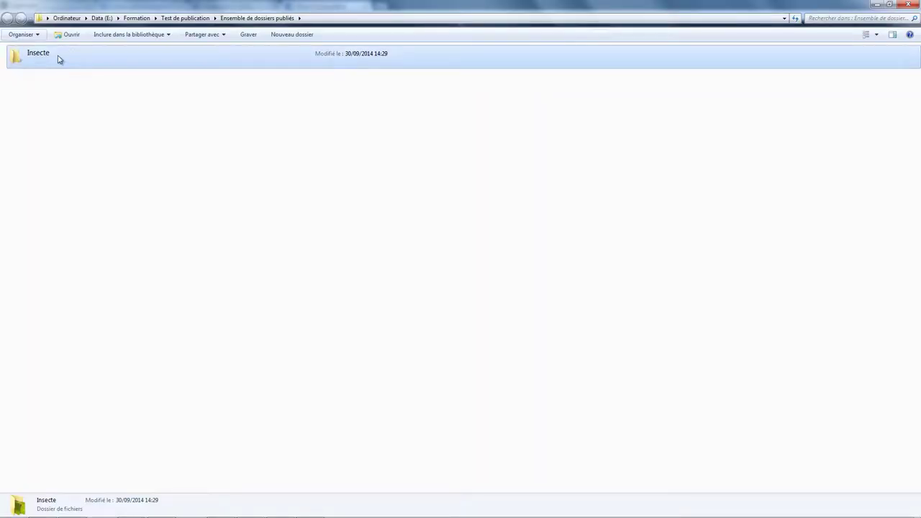
# - Open the Insecte folder in Explorer to view the exported insect JPGs
pyautogui.doubleClick(59, 59)
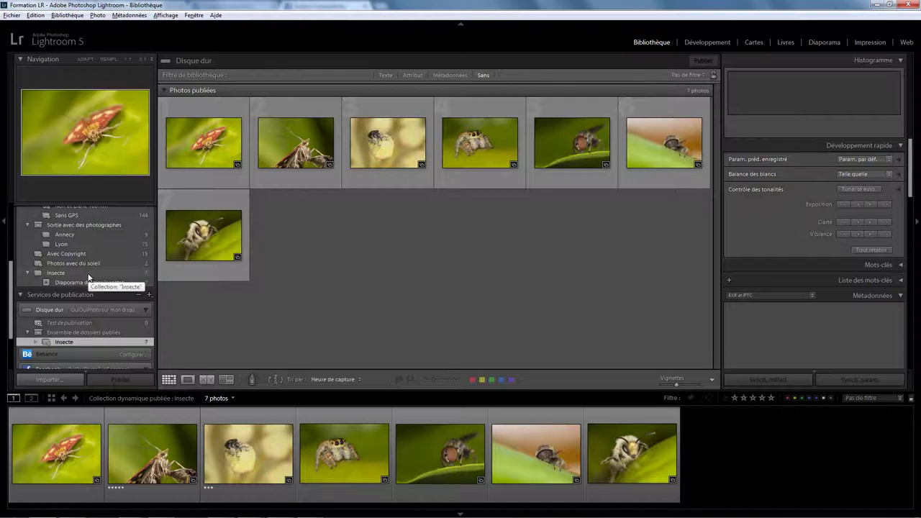
# - Remove the bee photo from the Insecte collection
pyautogui.click(89, 274)
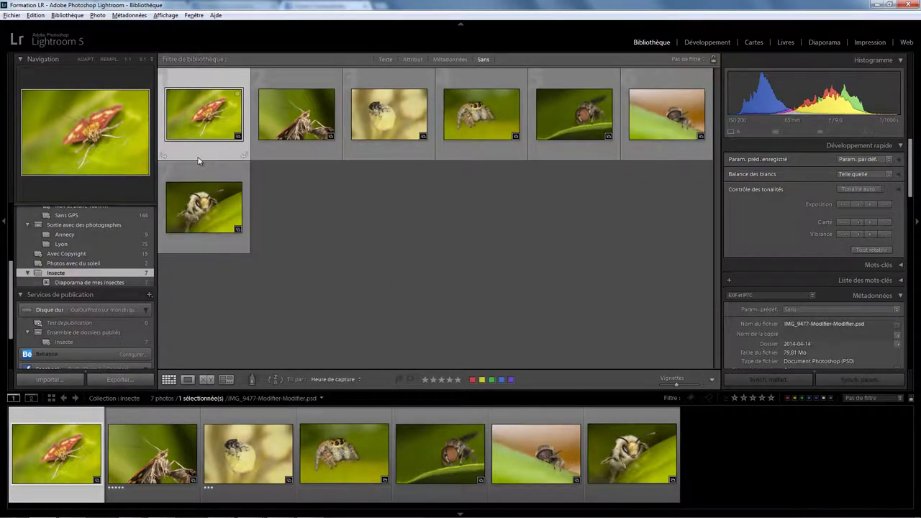
pyautogui.click(620, 417)
pyautogui.rightClick(620, 418)
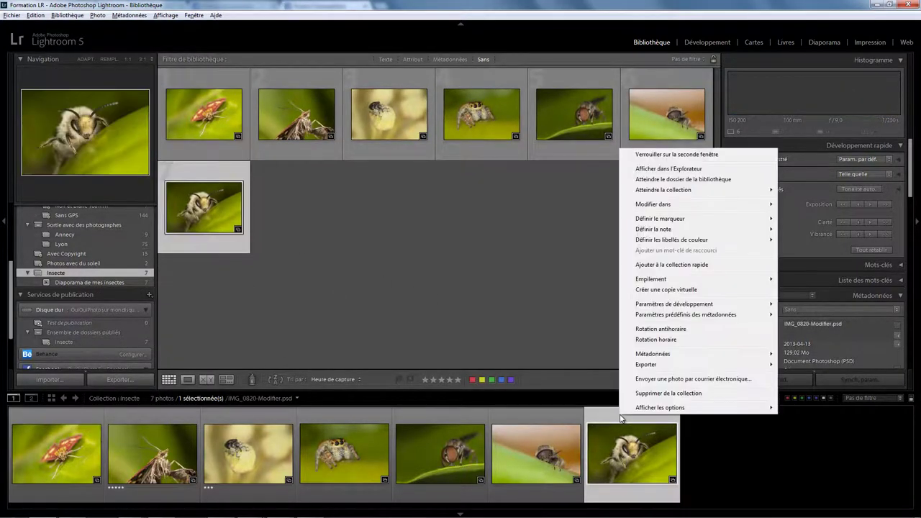
pyautogui.click(655, 397)
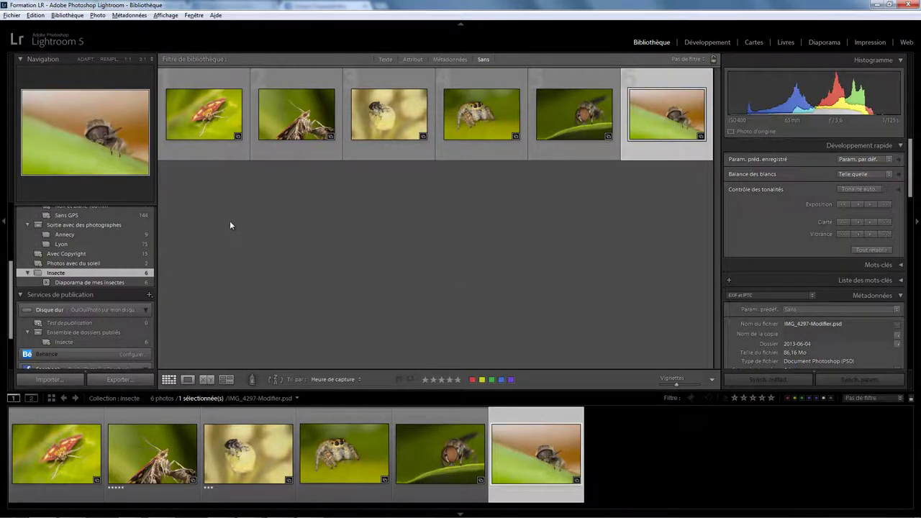
# - Republish the hard-drive Insecte folder so it drops the bee photo
pyautogui.scroll(-2, 72, 310)
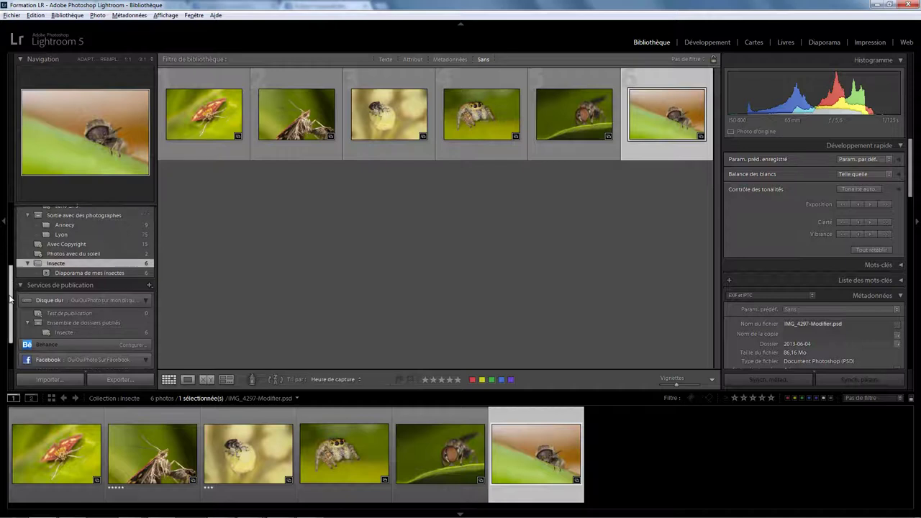
pyautogui.click(65, 303)
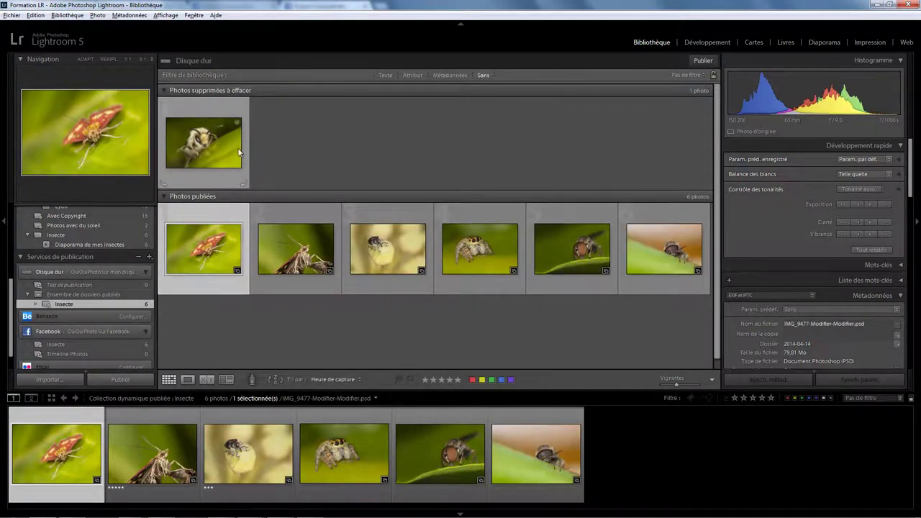
pyautogui.rightClick(124, 305)
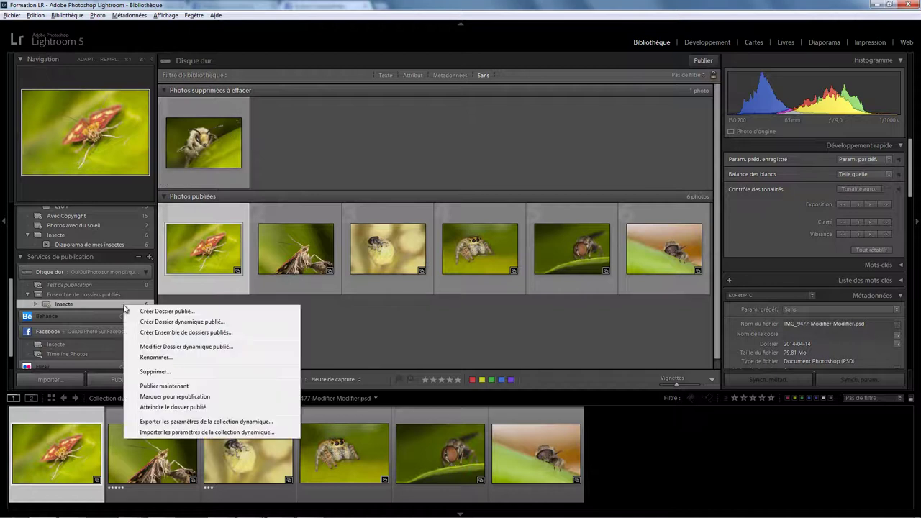
pyautogui.click(165, 387)
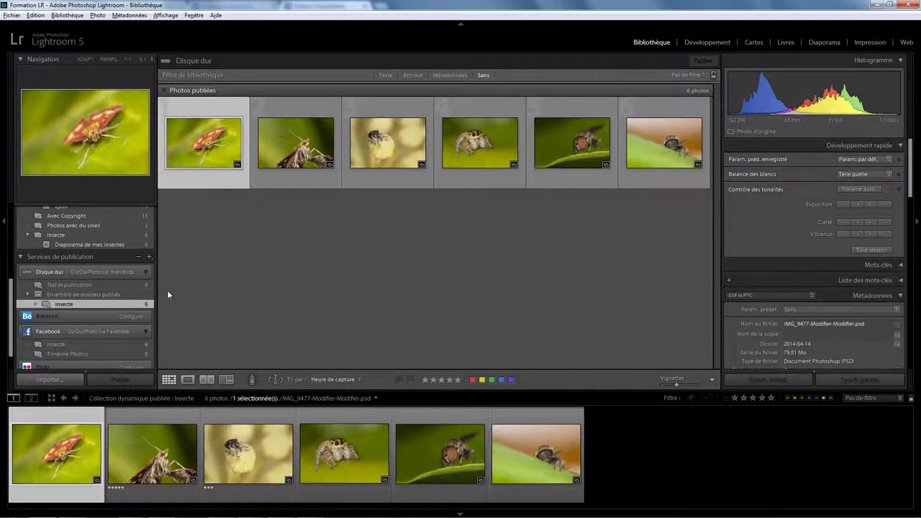
pyautogui.rightClick(113, 304)
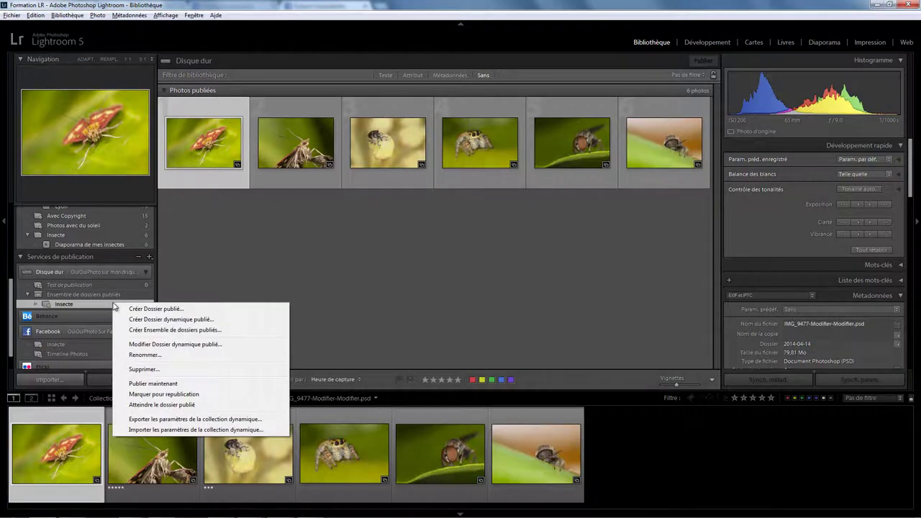
# - Show the republished Insecte folder in Explorer, now holding six JPGs
pyautogui.click(162, 405)
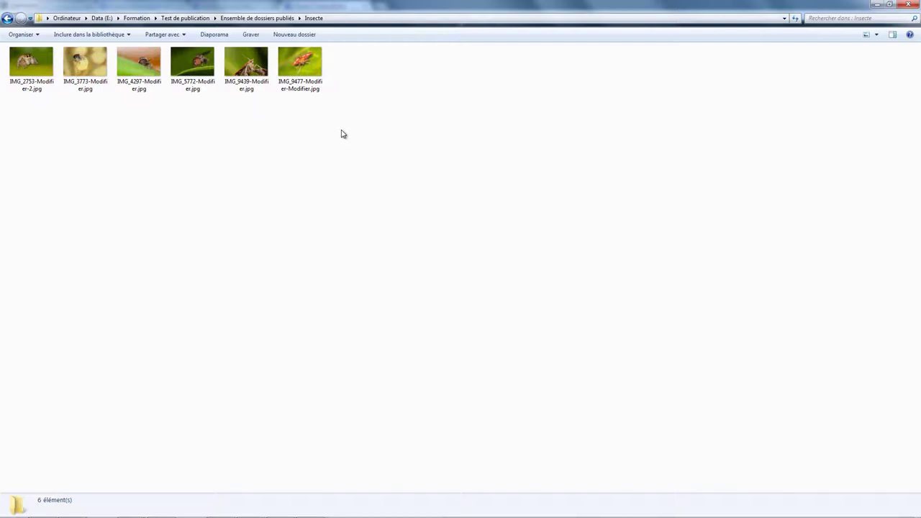